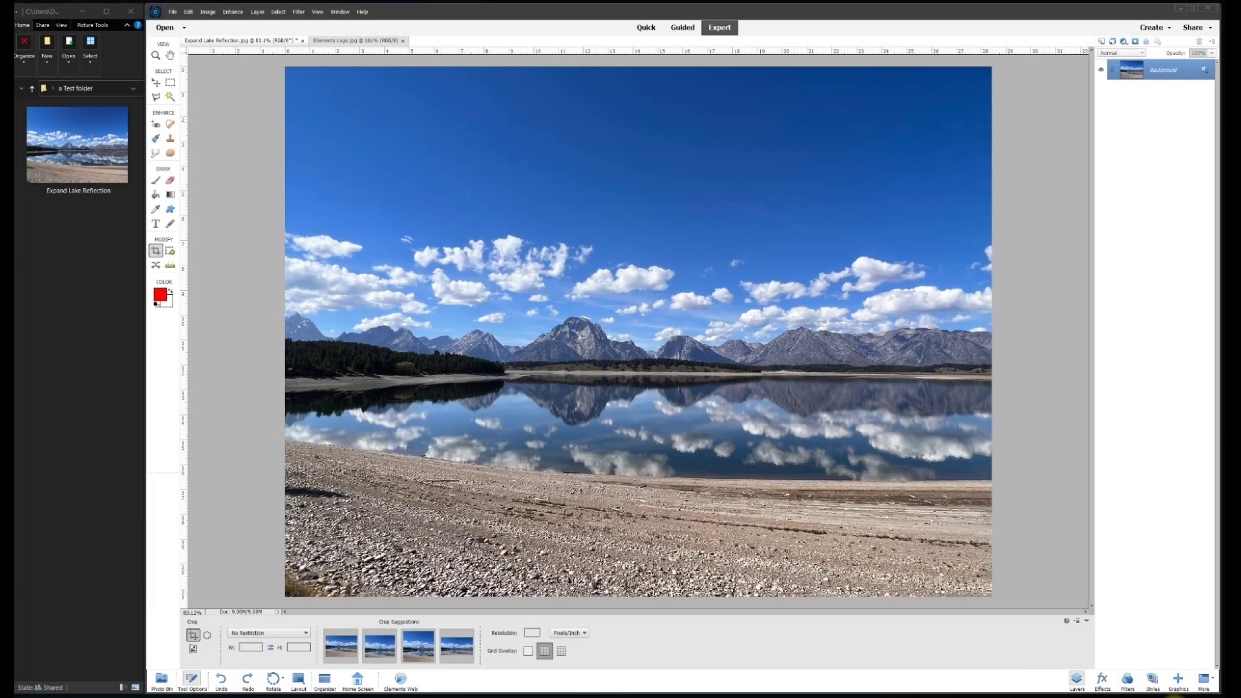
# - Glance at the Elements Logo image, return to the lake photo and zoom in
pyautogui.click(340, 42)
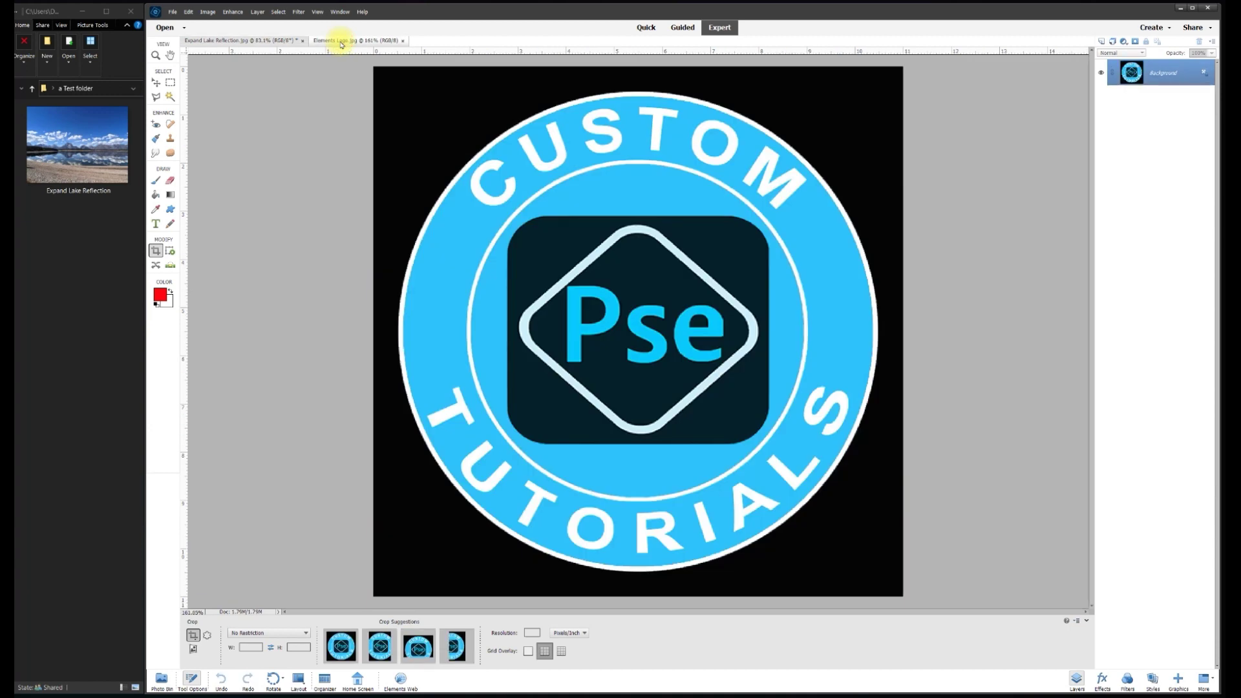
pyautogui.click(279, 42)
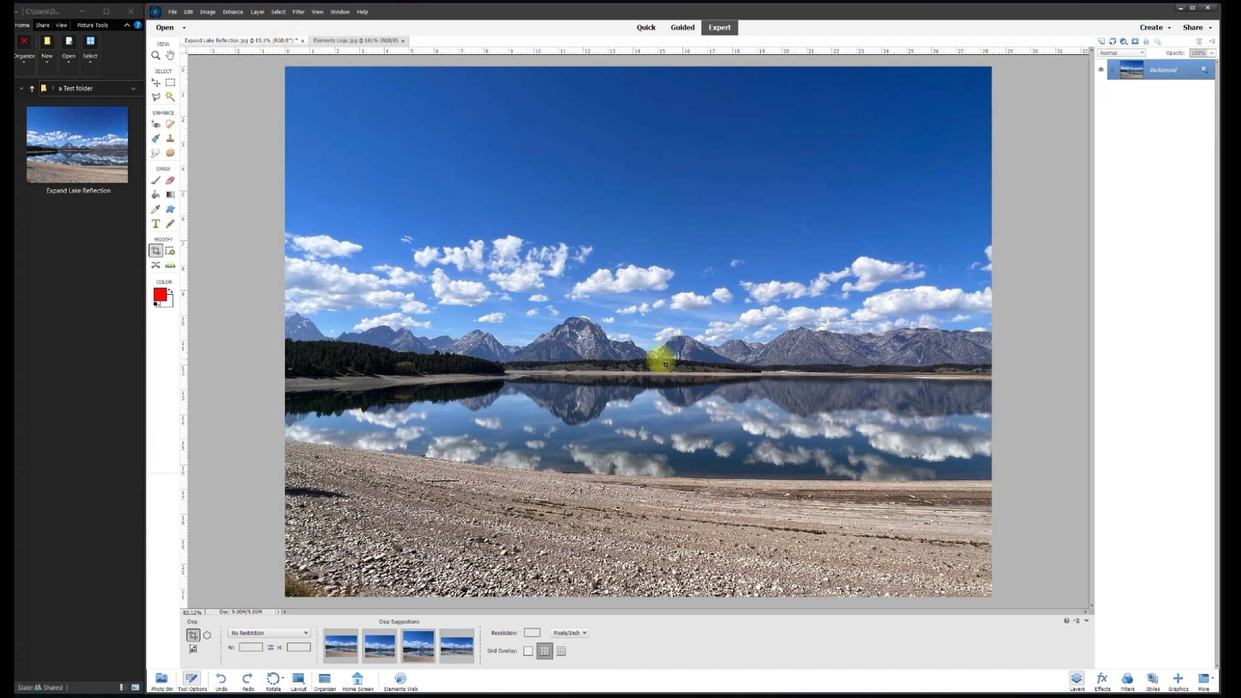
pyautogui.scroll(1, 661, 363)
pyautogui.scroll(2, 659, 359)
pyautogui.scroll(2, 658, 357)
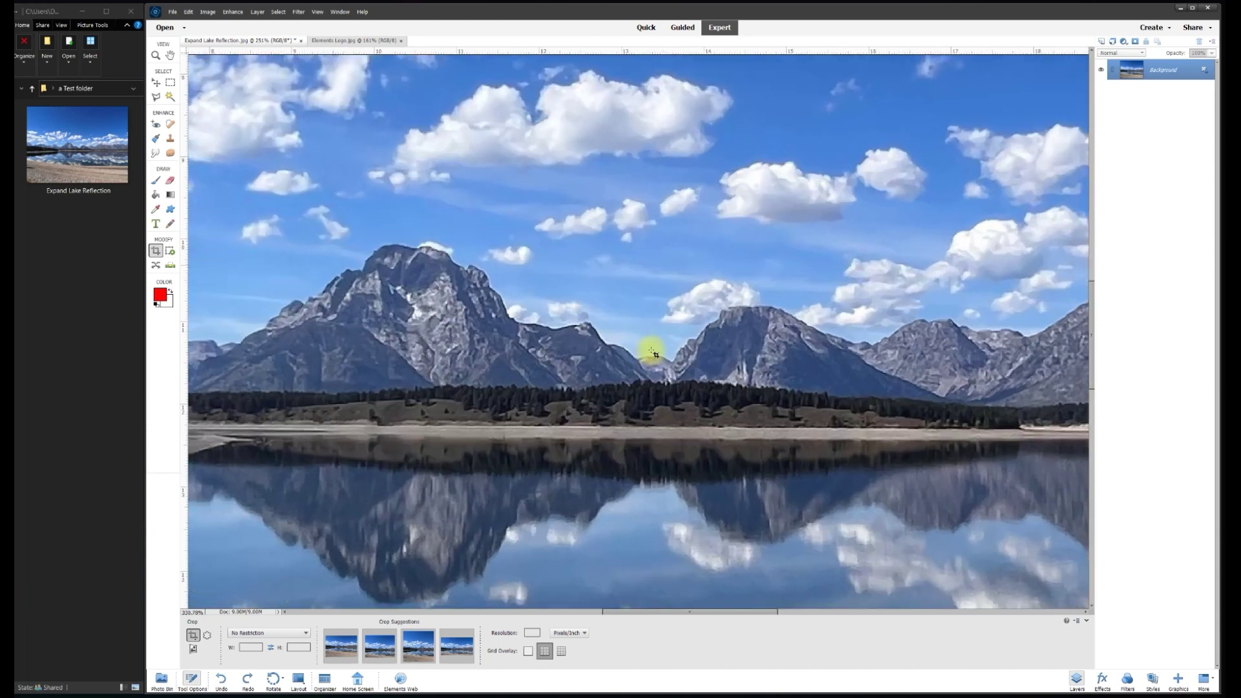
pyautogui.scroll(2, 657, 354)
pyautogui.scroll(1, 654, 352)
pyautogui.scroll(1, 654, 352)
pyautogui.scroll(2, 654, 352)
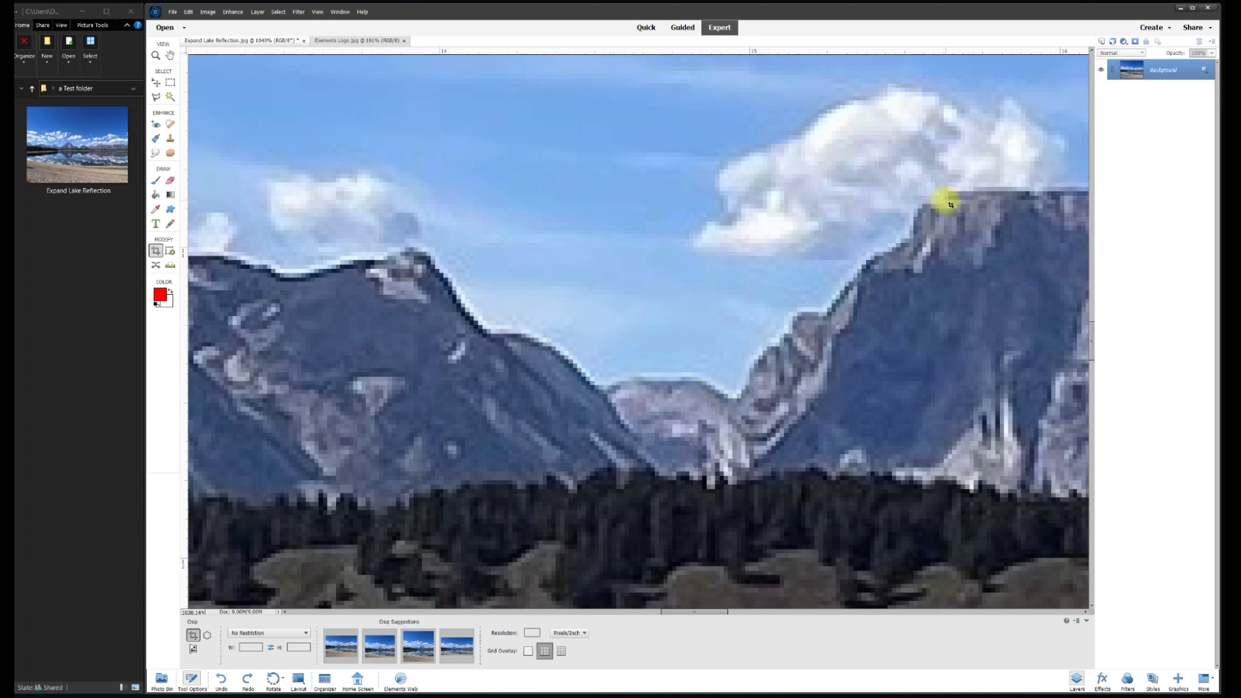
pyautogui.scroll(-2, 867, 307)
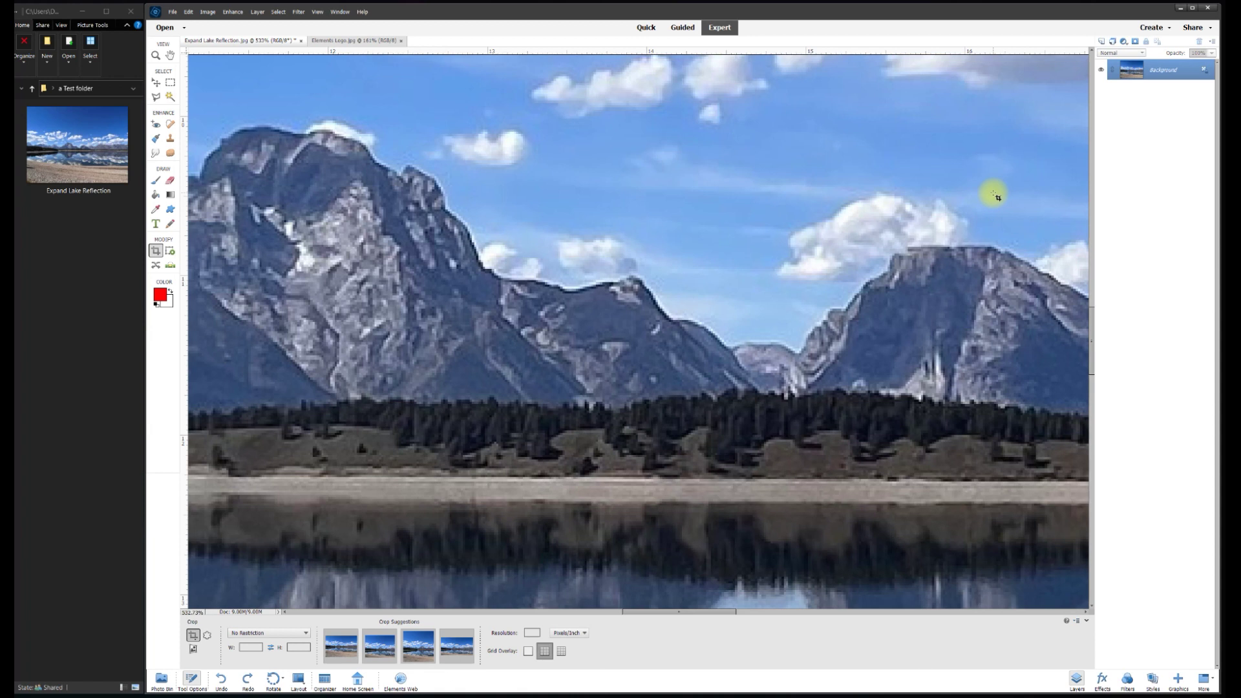
# - Crop around the flat-topped peak, neighbouring ridge and cloud, then zoom in on the result
pyautogui.moveTo(993, 190)
pyautogui.mouseDown()
pyautogui.moveTo(727, 430)
pyautogui.moveTo(624, 431)
pyautogui.mouseUp()
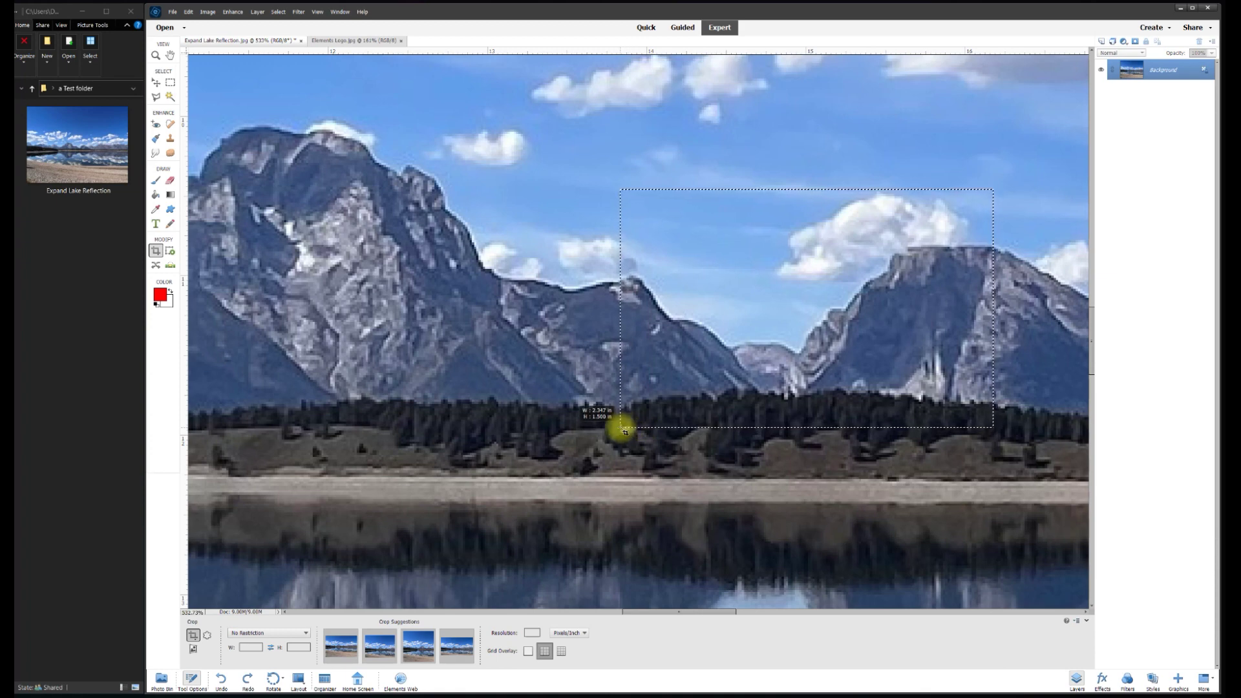
pyautogui.moveTo(624, 431); pyautogui.dragTo(621, 431)
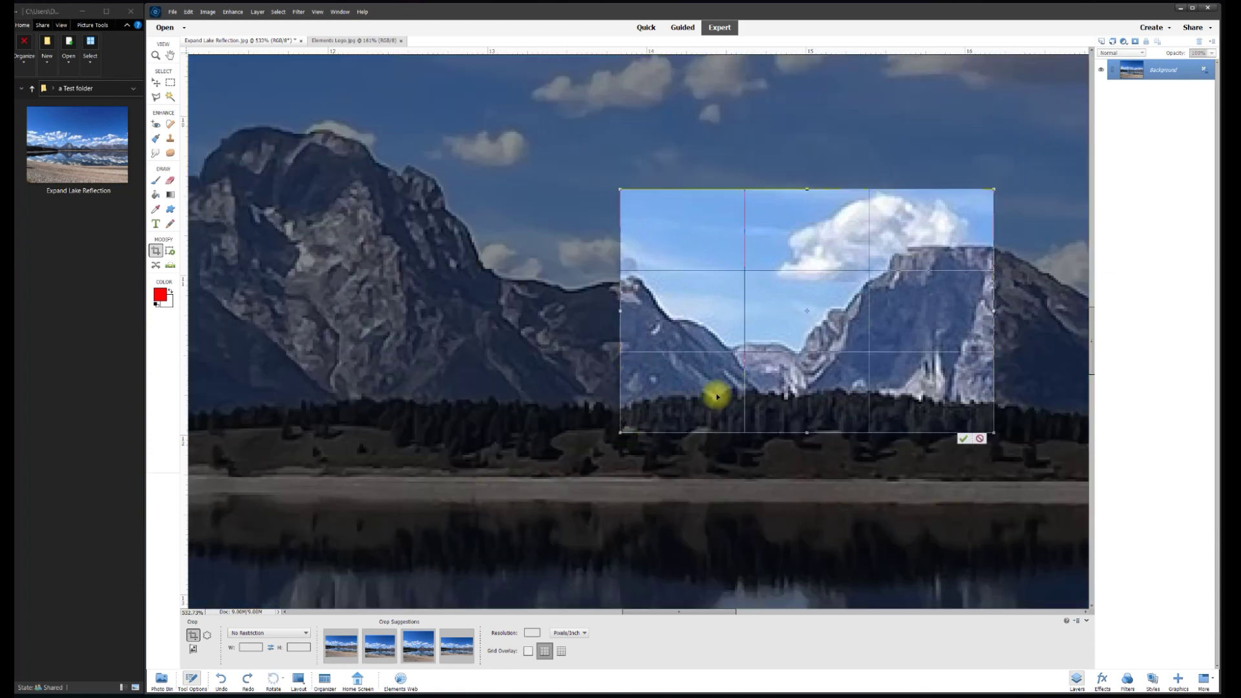
pyautogui.click(963, 439)
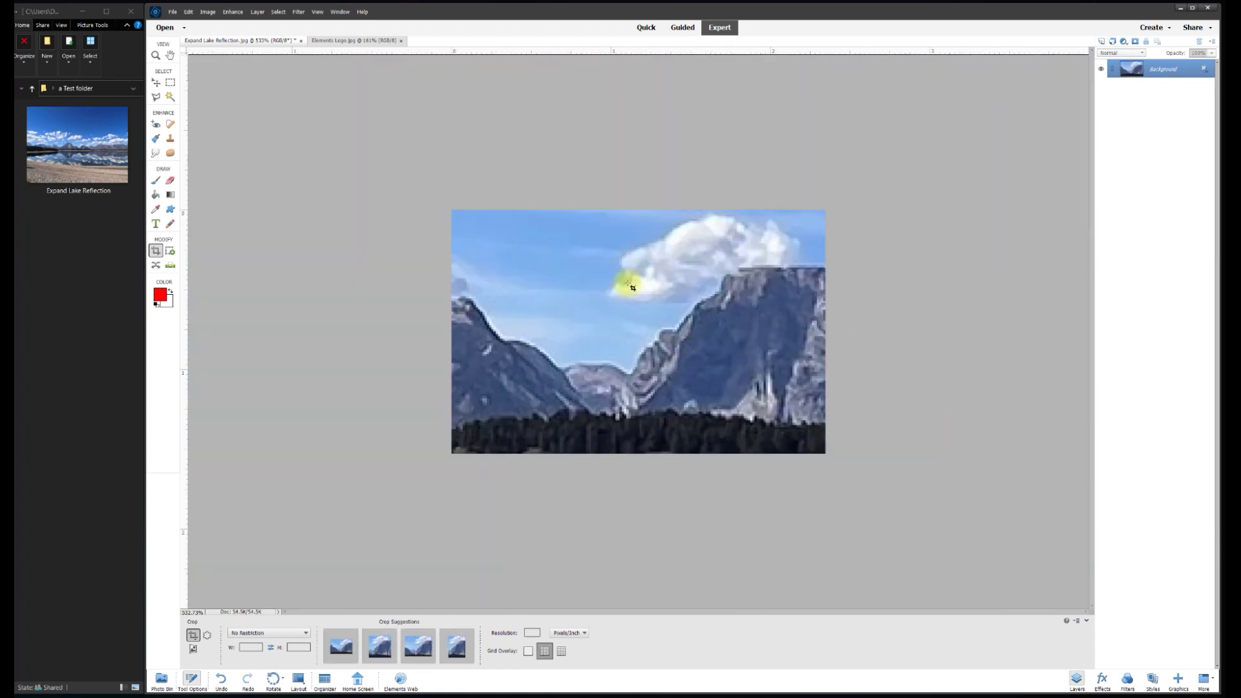
pyautogui.hotkey('ctrl', '=')
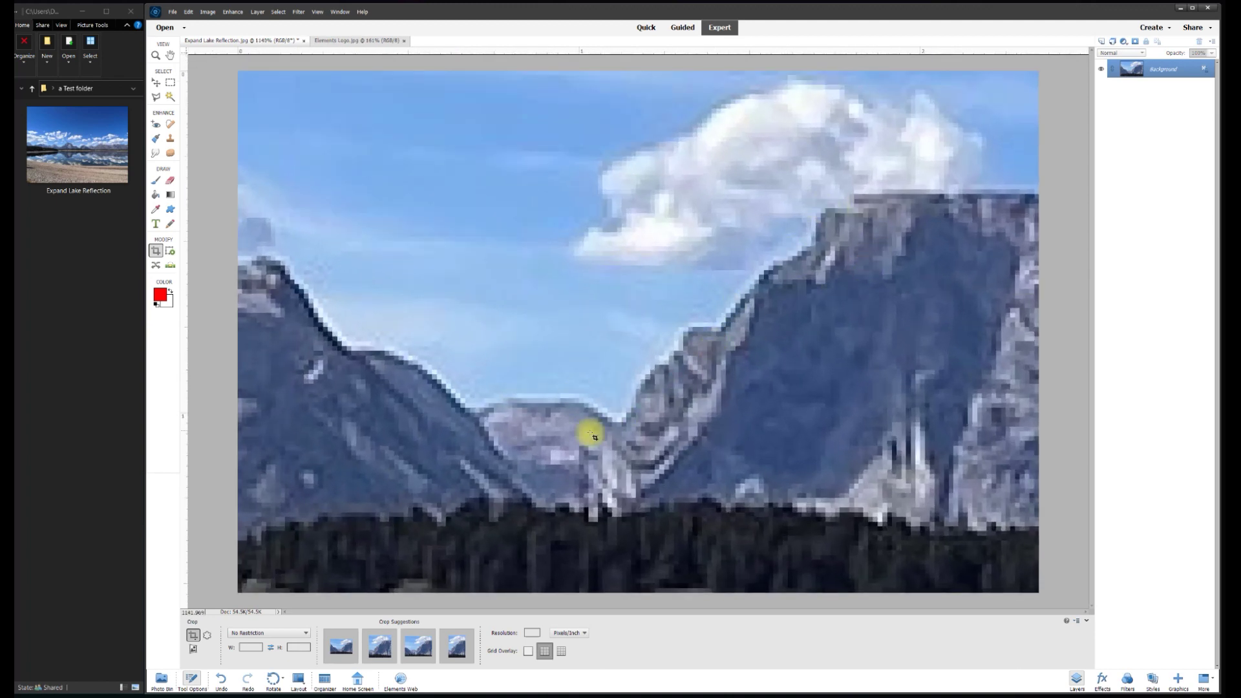
# - Save the close-up via Save As as JPEG '01' in the test folder, accepting JPEG Options
pyautogui.click(173, 11)
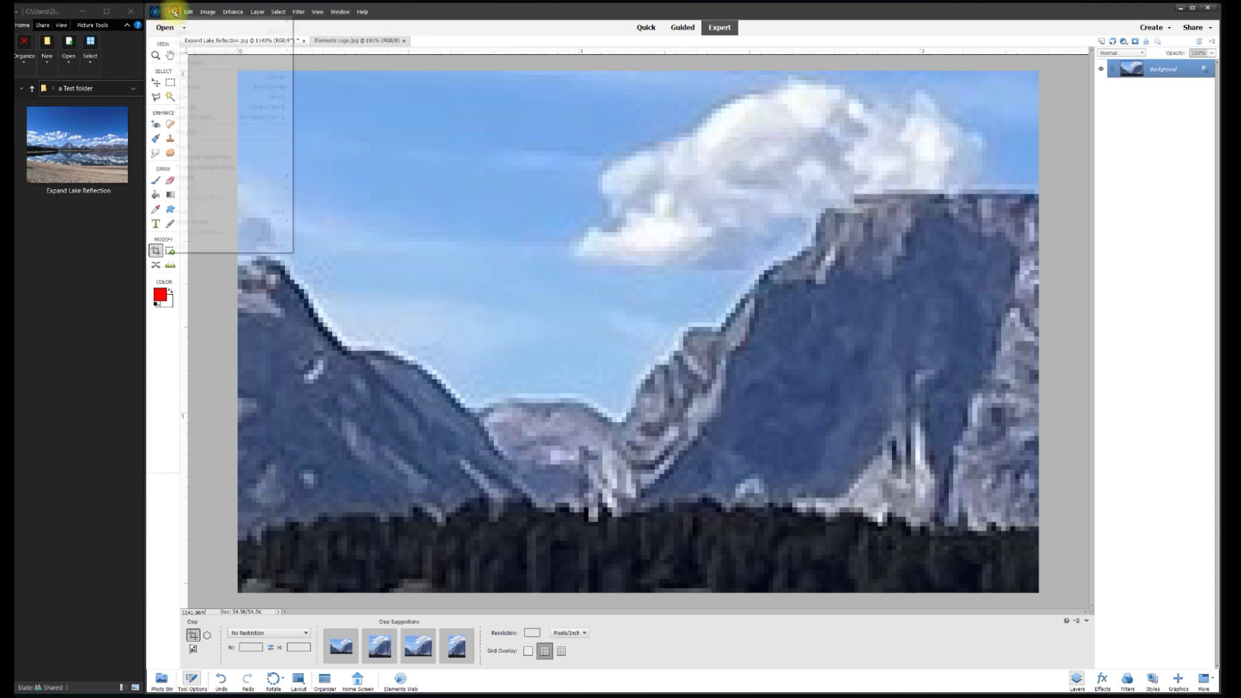
pyautogui.click(176, 106)
pyautogui.write('01')
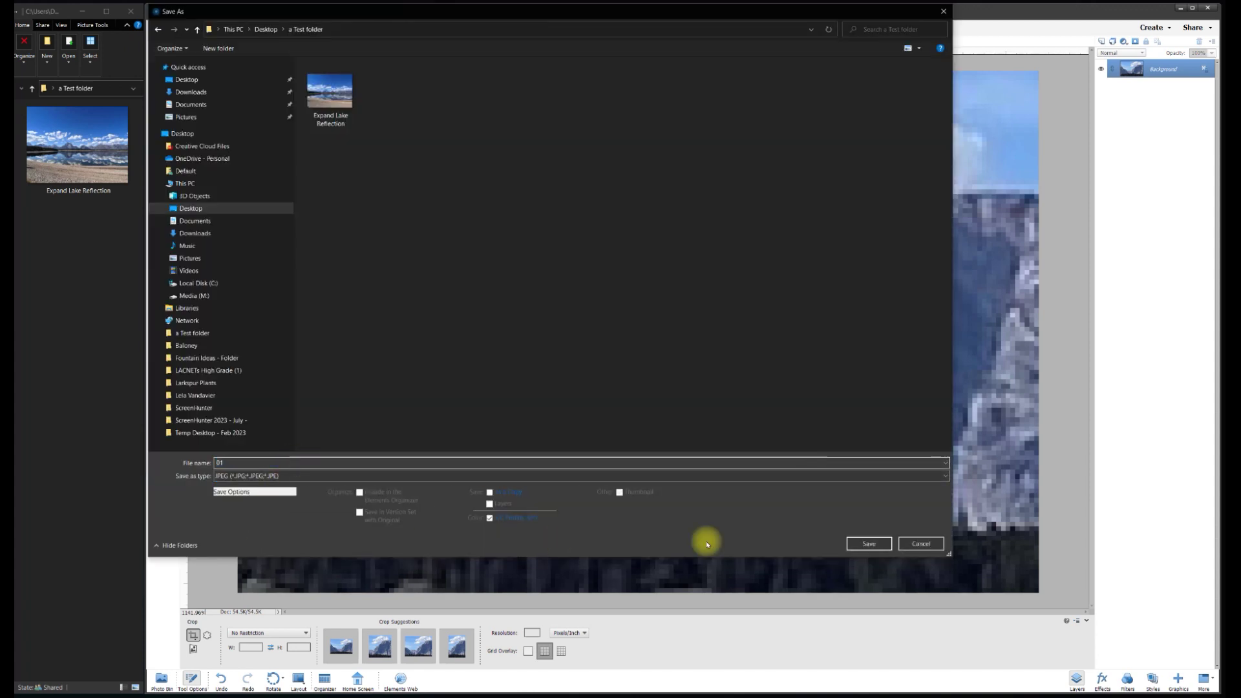
pyautogui.click(870, 545)
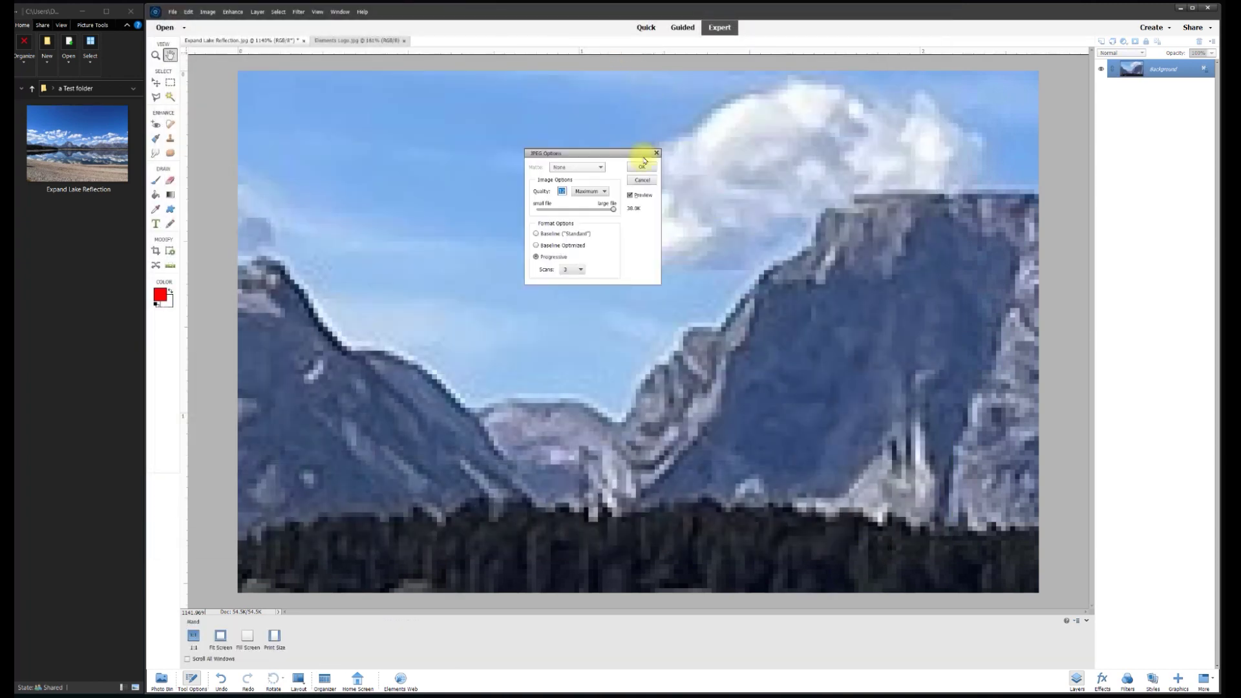
pyautogui.click(651, 169)
pyautogui.press('c')
pyautogui.scroll(-5, 731, 236)
# - Undo the crop with Ctrl+Z, zoom out to the full lake photo, and select the Move tool
pyautogui.scroll(-2, 710, 239)
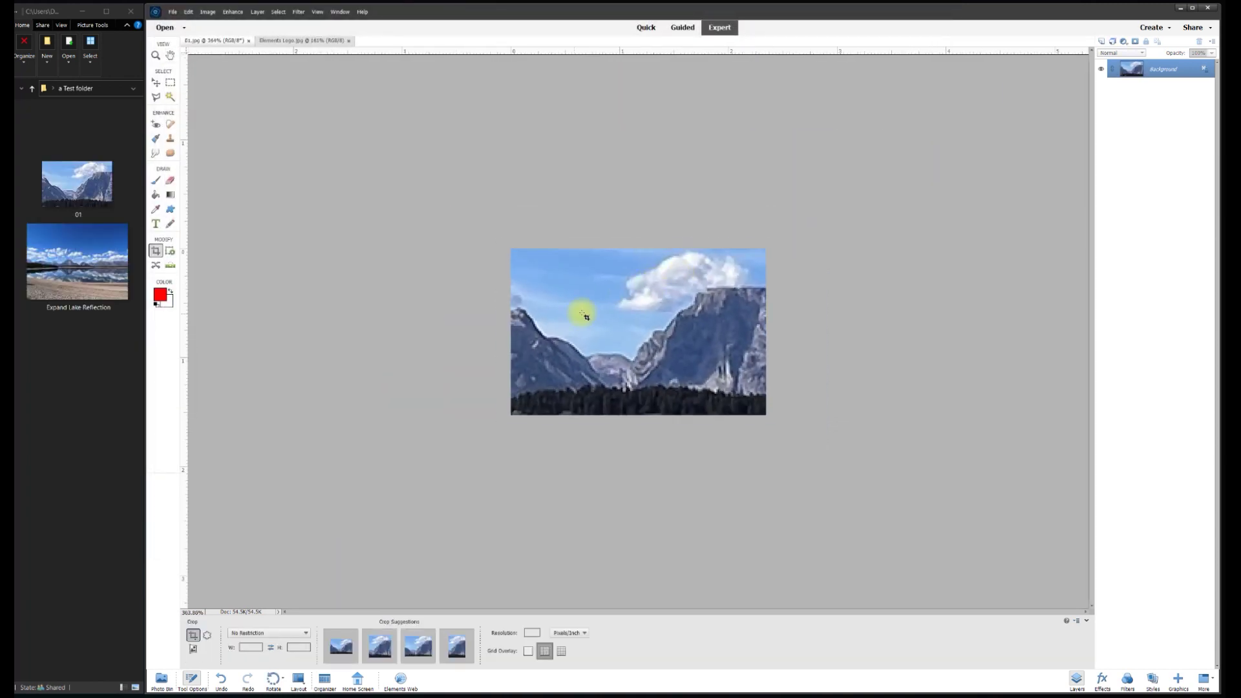
pyautogui.scroll(1, 520, 286)
pyautogui.hotkey('ctrl', 'z')
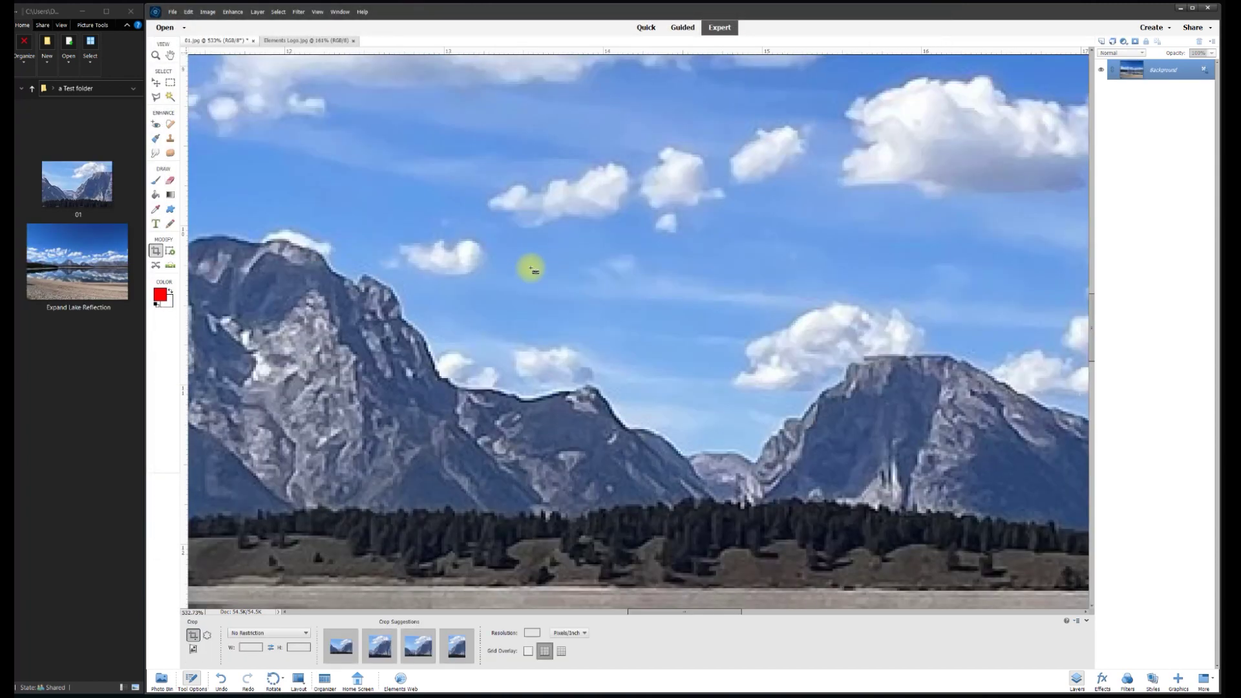
pyautogui.scroll(-2, 546, 255)
pyautogui.scroll(-2, 685, 357)
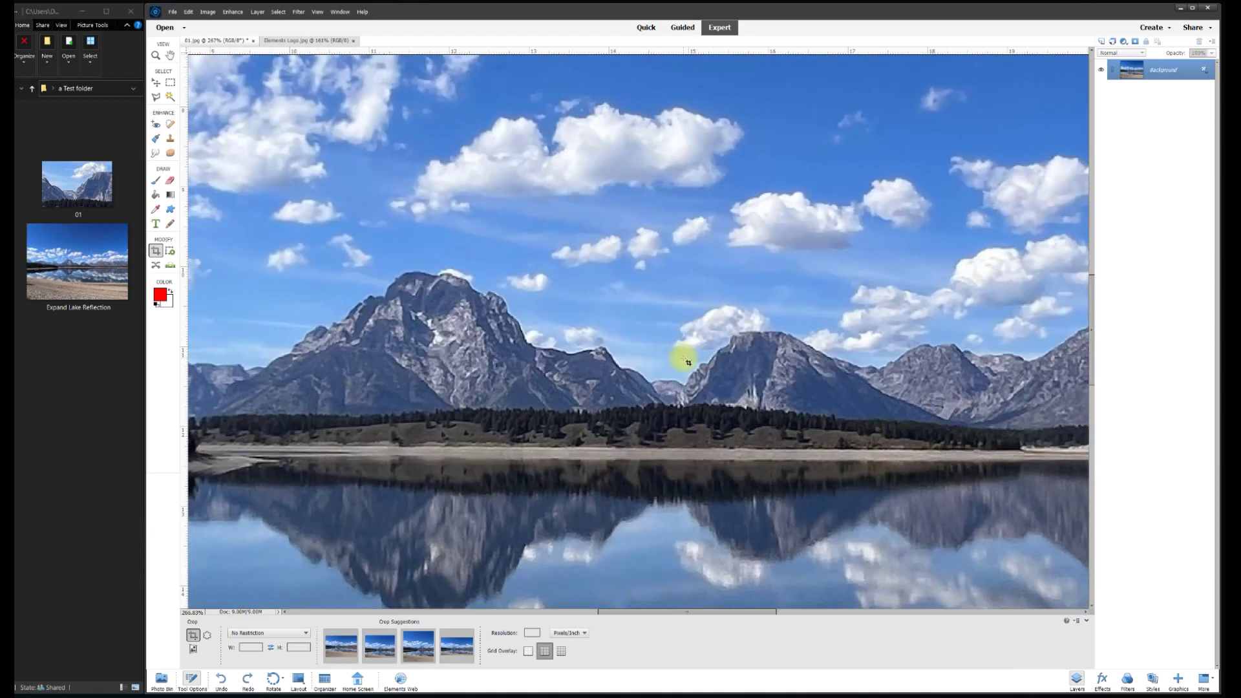
pyautogui.scroll(-2, 685, 359)
pyautogui.scroll(-2, 685, 362)
pyautogui.scroll(-2, 686, 365)
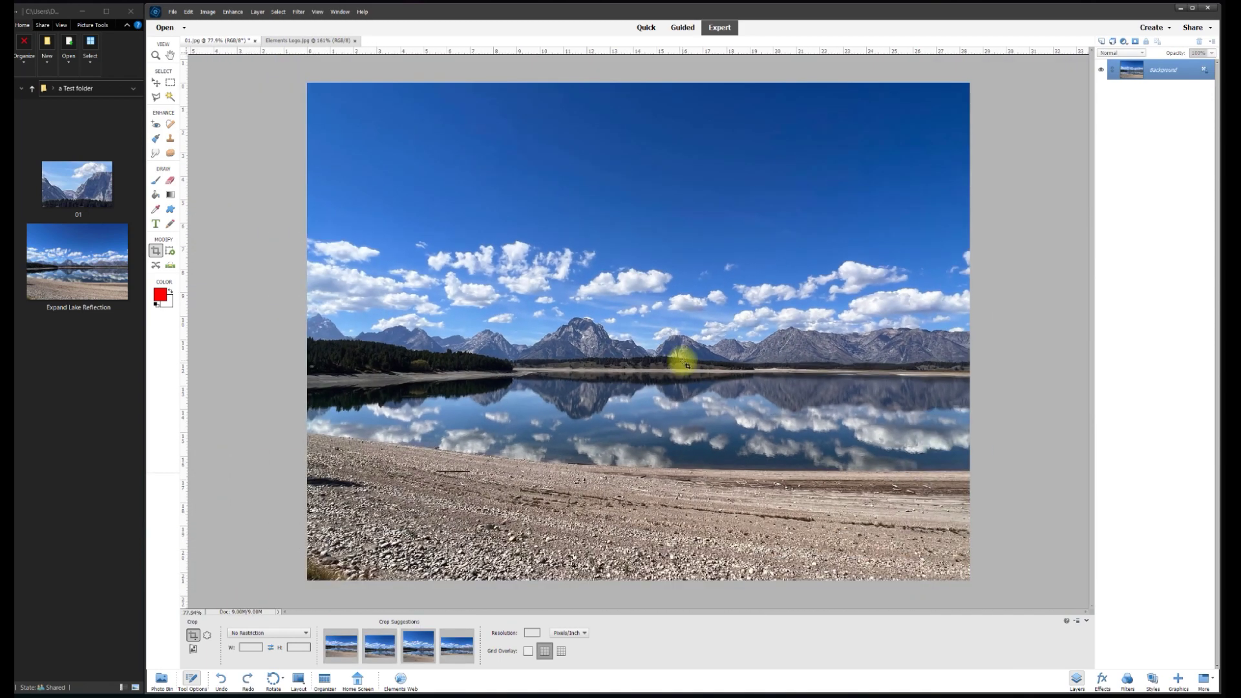
pyautogui.click(156, 83)
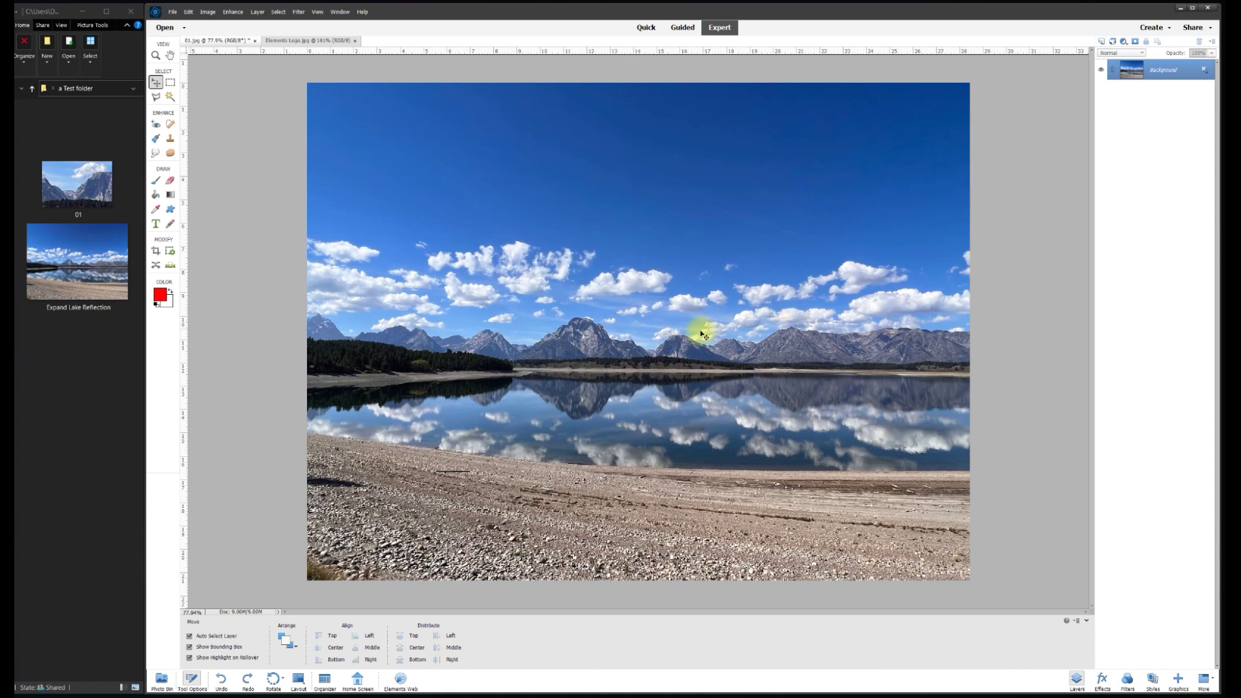
# - Unlock the Background layer into editable Layer 0 and bring up Image > Resize > Canvas Size
pyautogui.click(206, 12)
pyautogui.moveTo(236, 97)
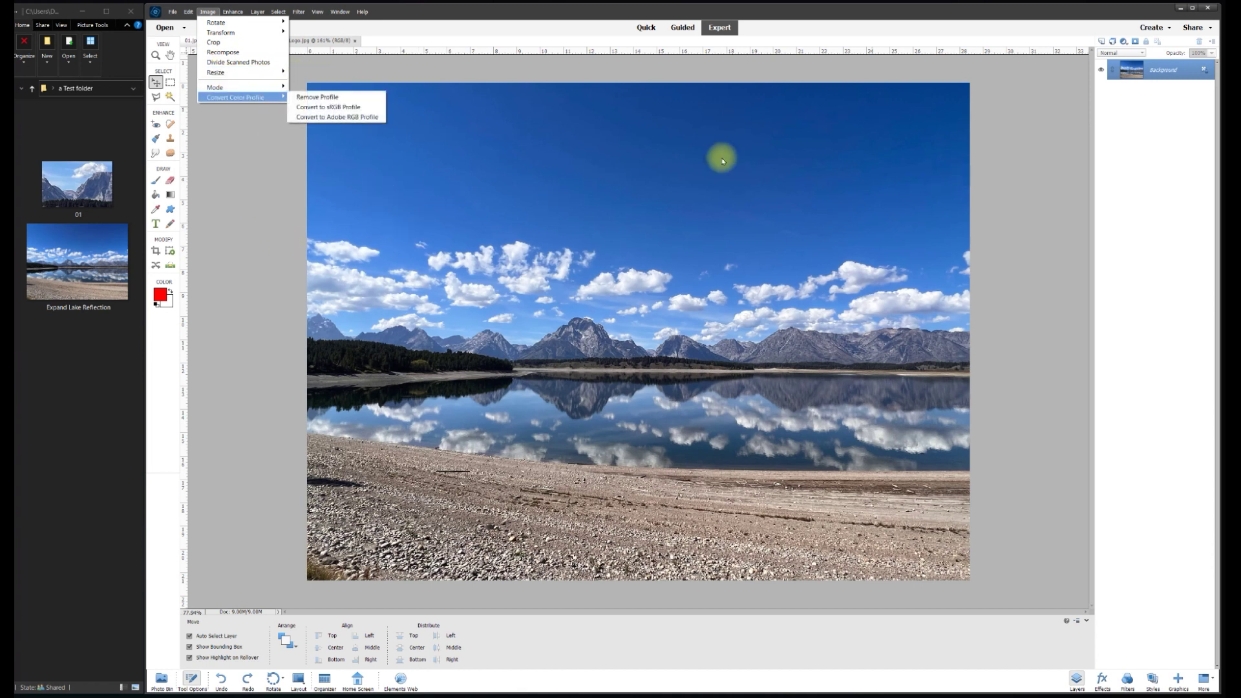
pyautogui.click(1047, 143)
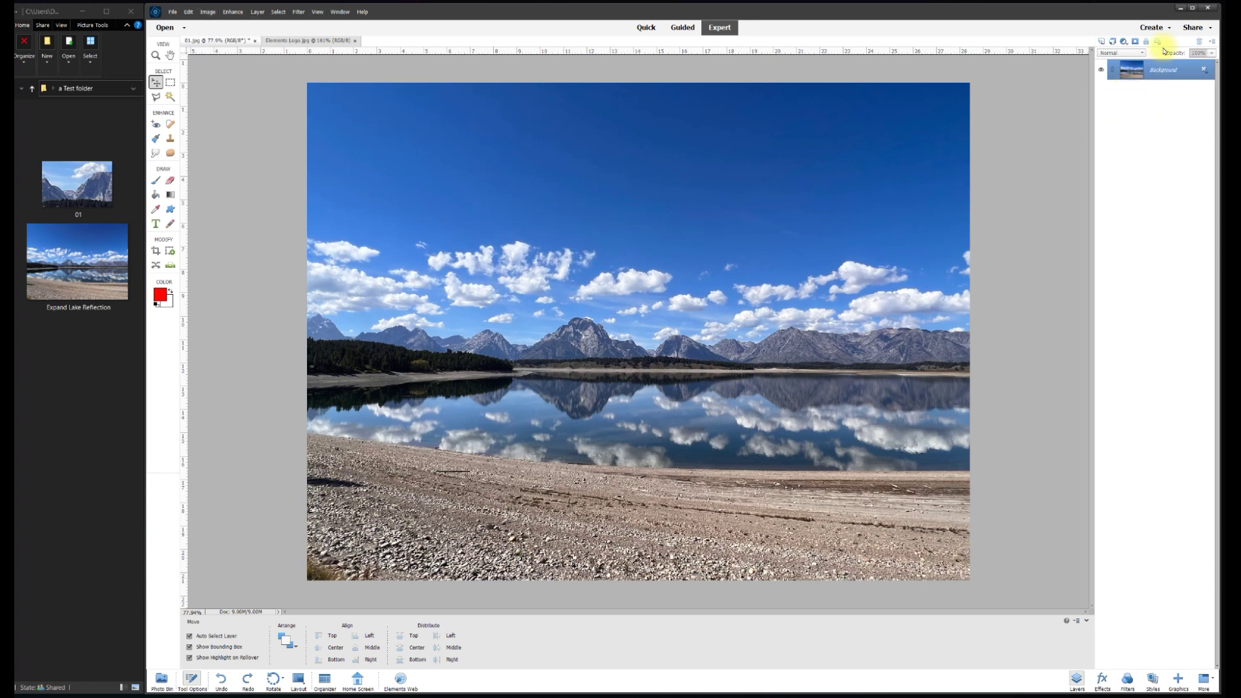
pyautogui.click(1205, 72)
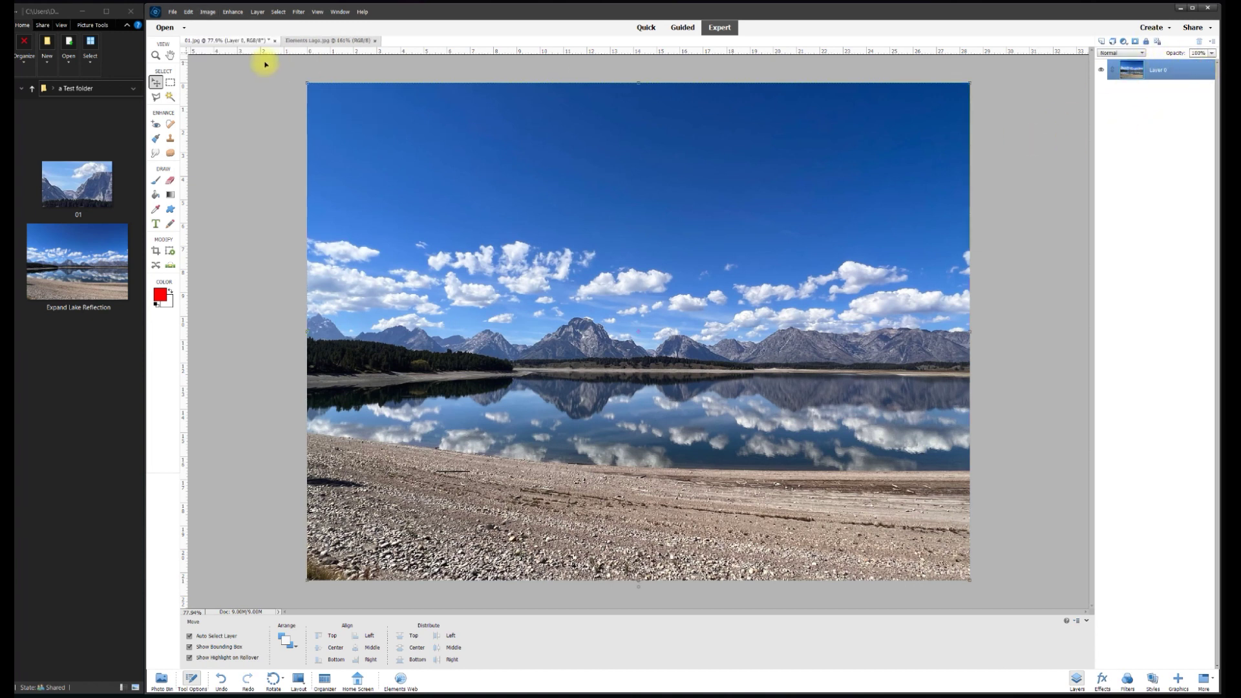
pyautogui.click(207, 11)
pyautogui.moveTo(217, 72)
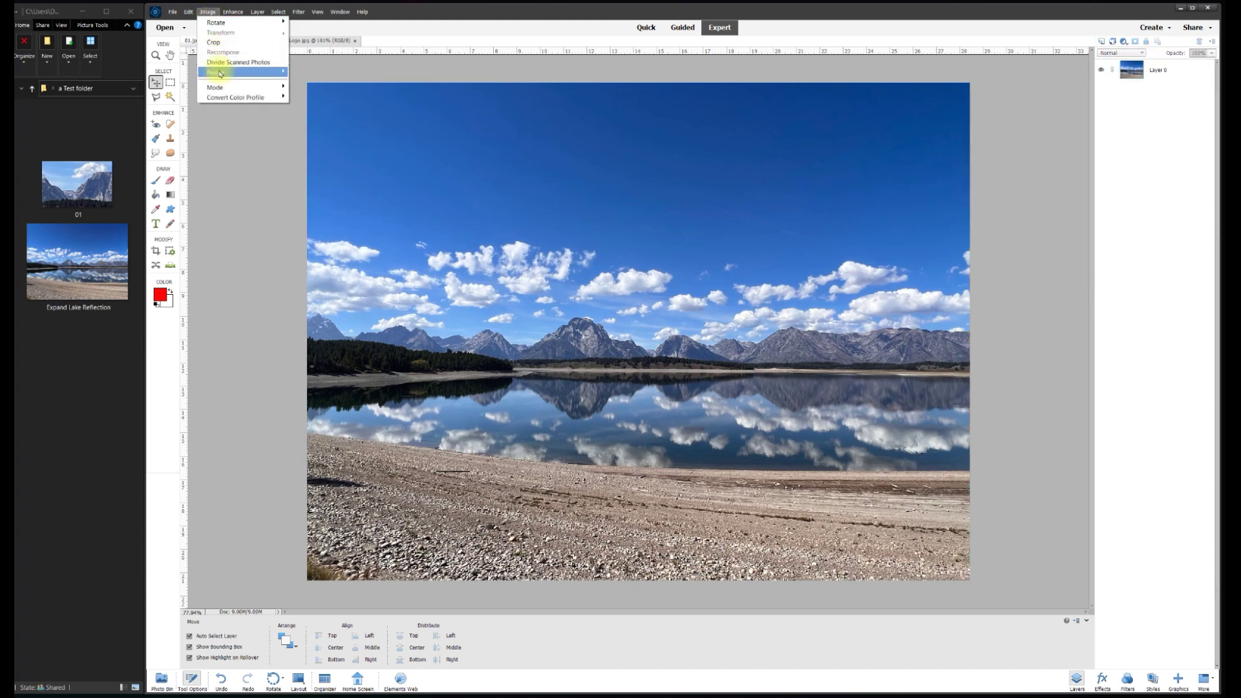
pyautogui.click(303, 82)
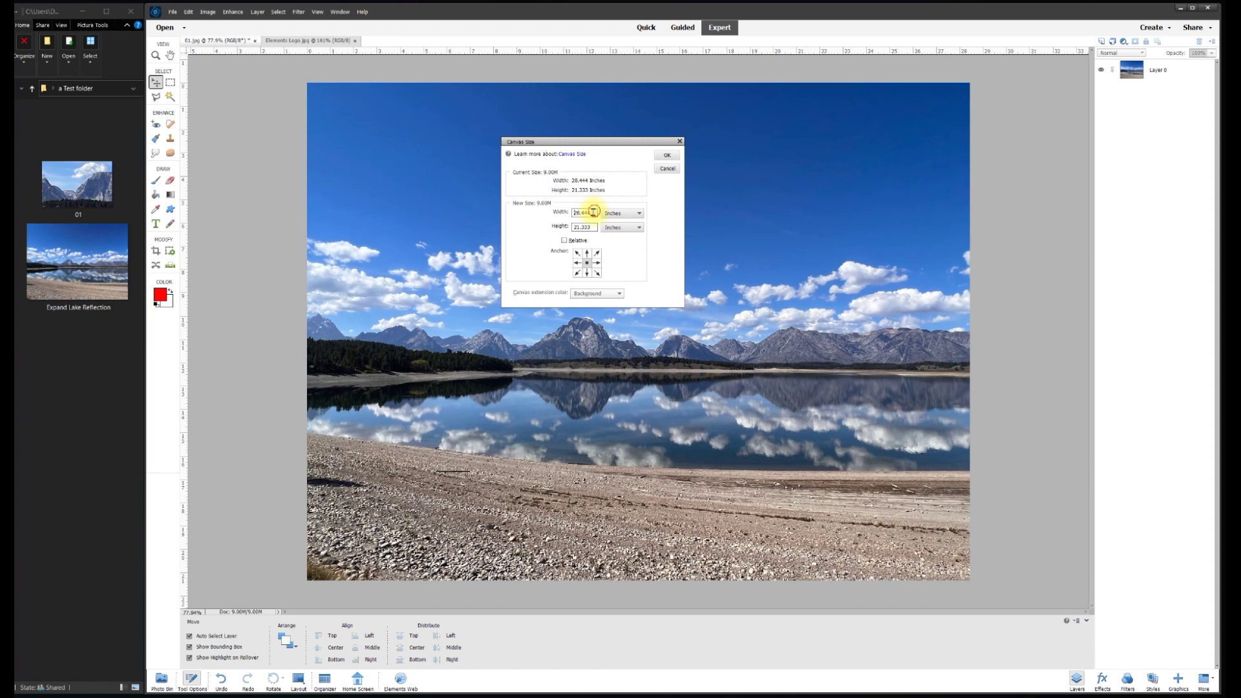
# - Enter 75 inches for both canvas width and height and confirm
pyautogui.write('75')
pyautogui.press('Tab')
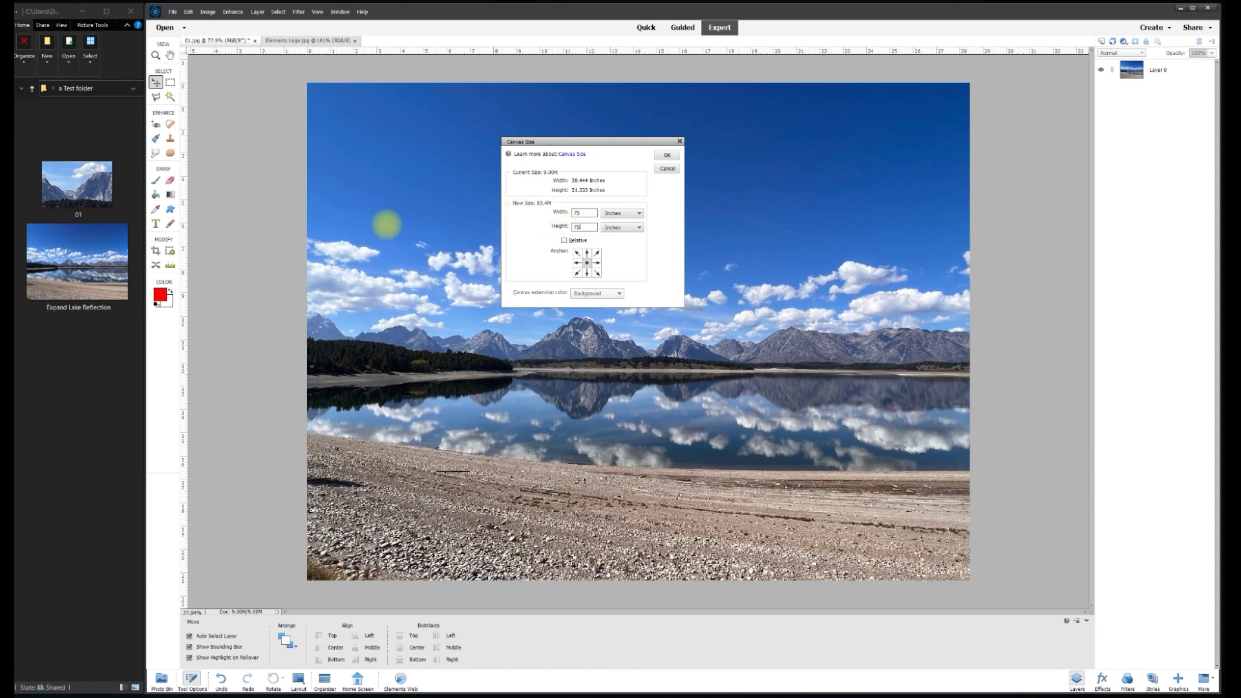
pyautogui.click(669, 157)
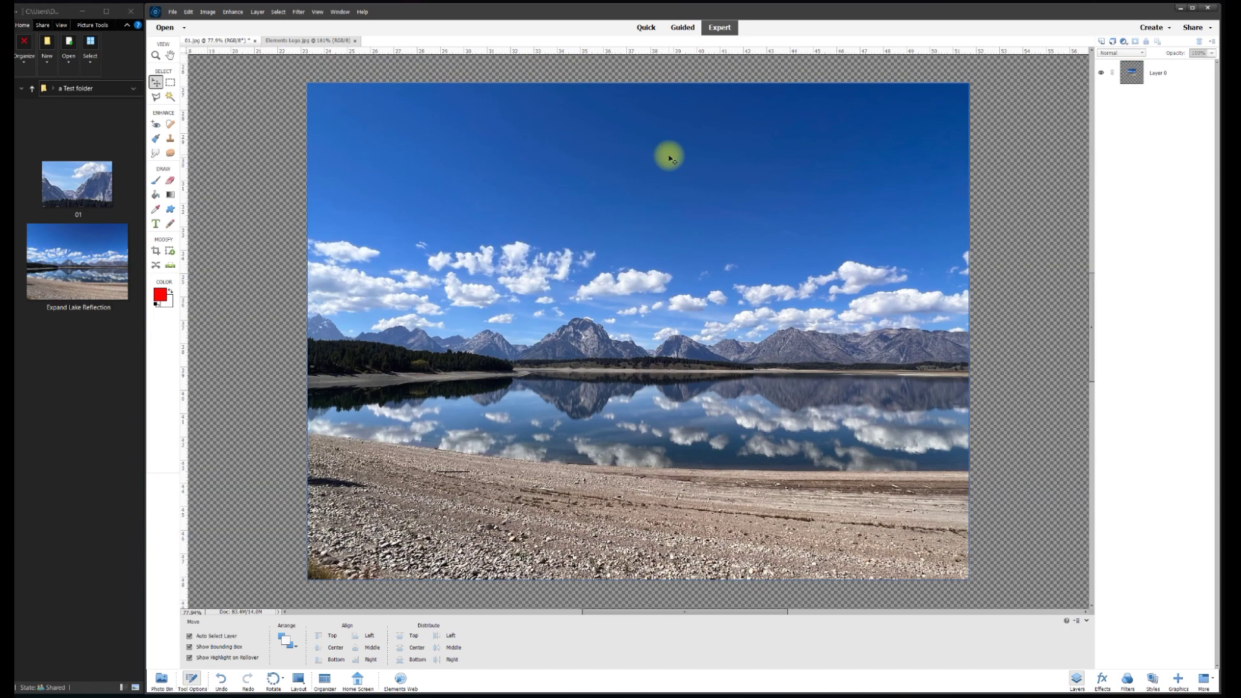
# - Zoom out, then drag Layer 0's corner handles to about 262% so the photo spans the canvas width
pyautogui.scroll(-2, 669, 156)
pyautogui.scroll(-2, 667, 160)
pyautogui.scroll(-1, 665, 165)
pyautogui.scroll(-2, 663, 169)
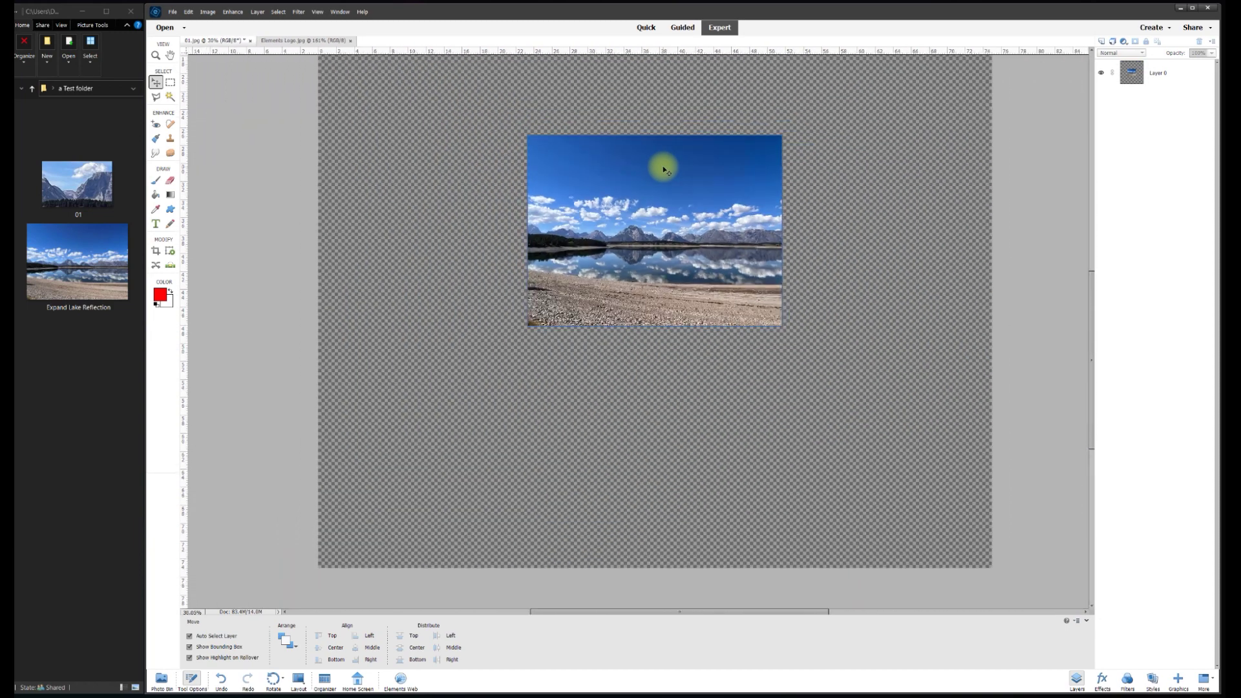
pyautogui.scroll(-1, 656, 177)
pyautogui.scroll(-1, 639, 185)
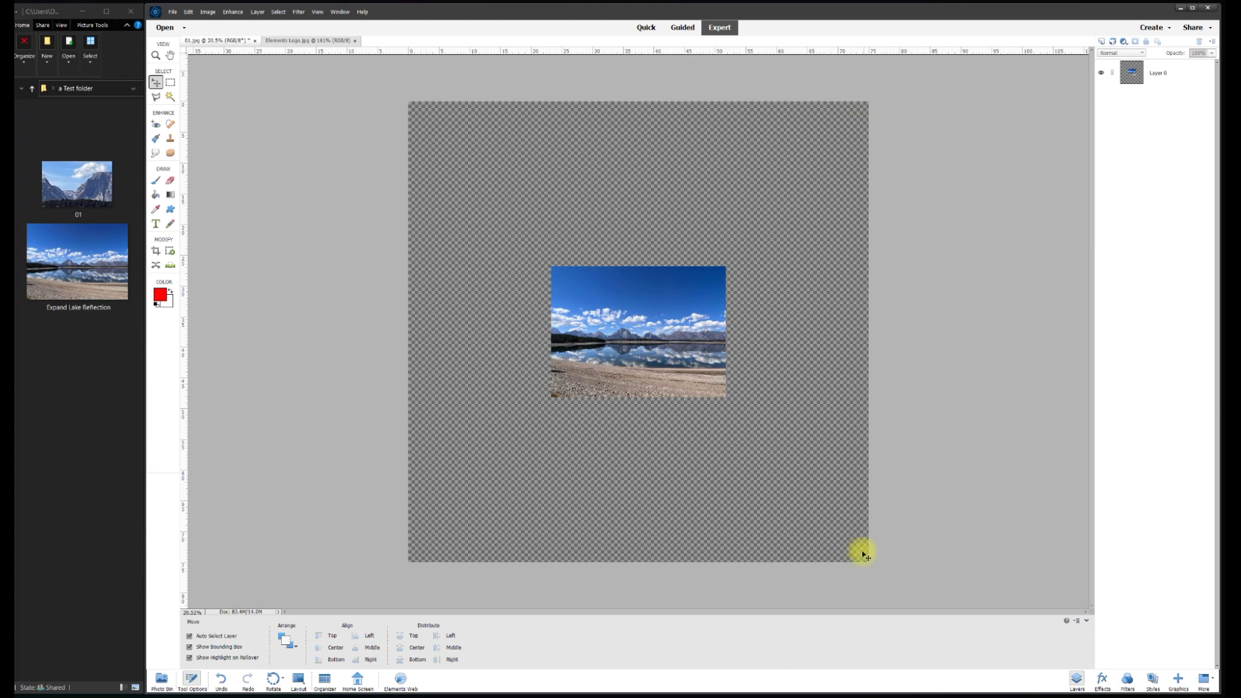
pyautogui.click(607, 308)
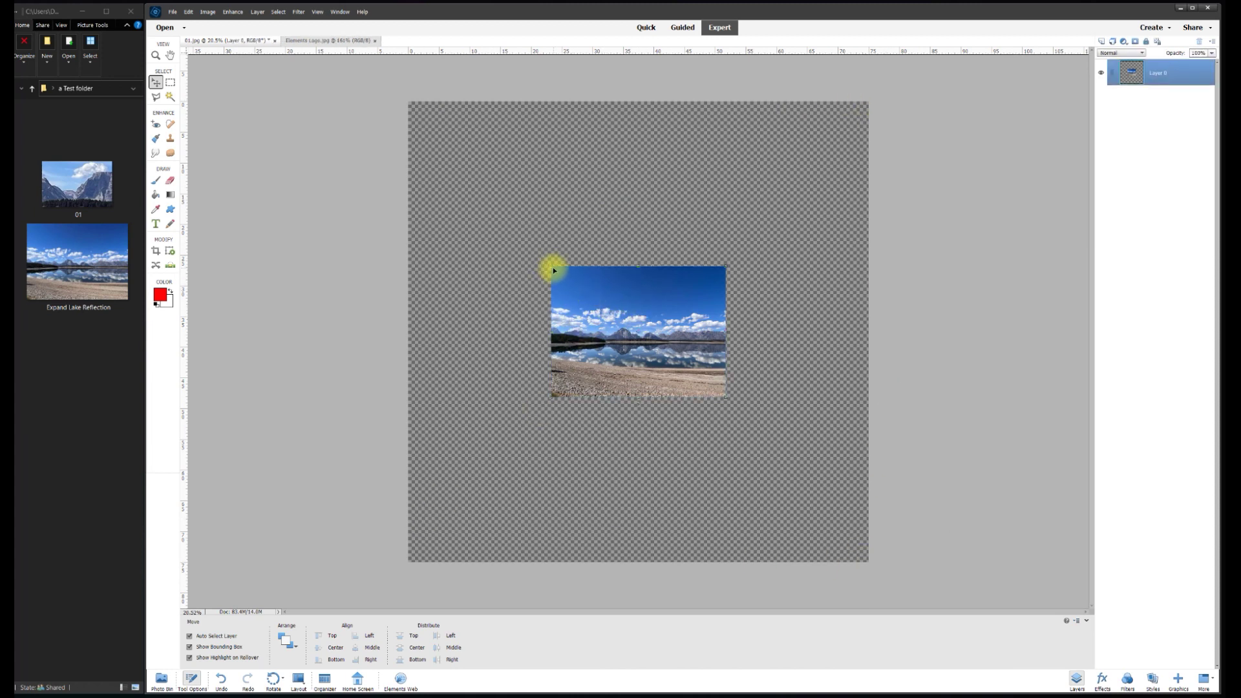
pyautogui.moveTo(550, 267); pyautogui.dragTo(389, 180)
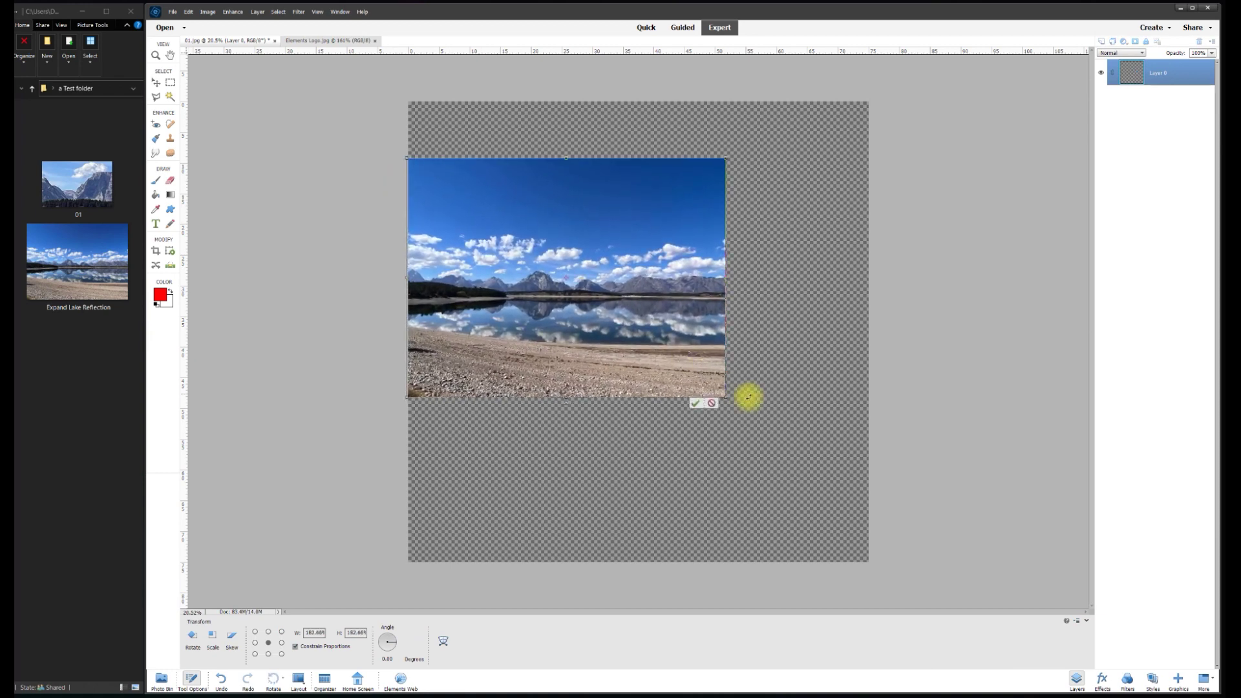
pyautogui.moveTo(725, 396); pyautogui.dragTo(873, 508)
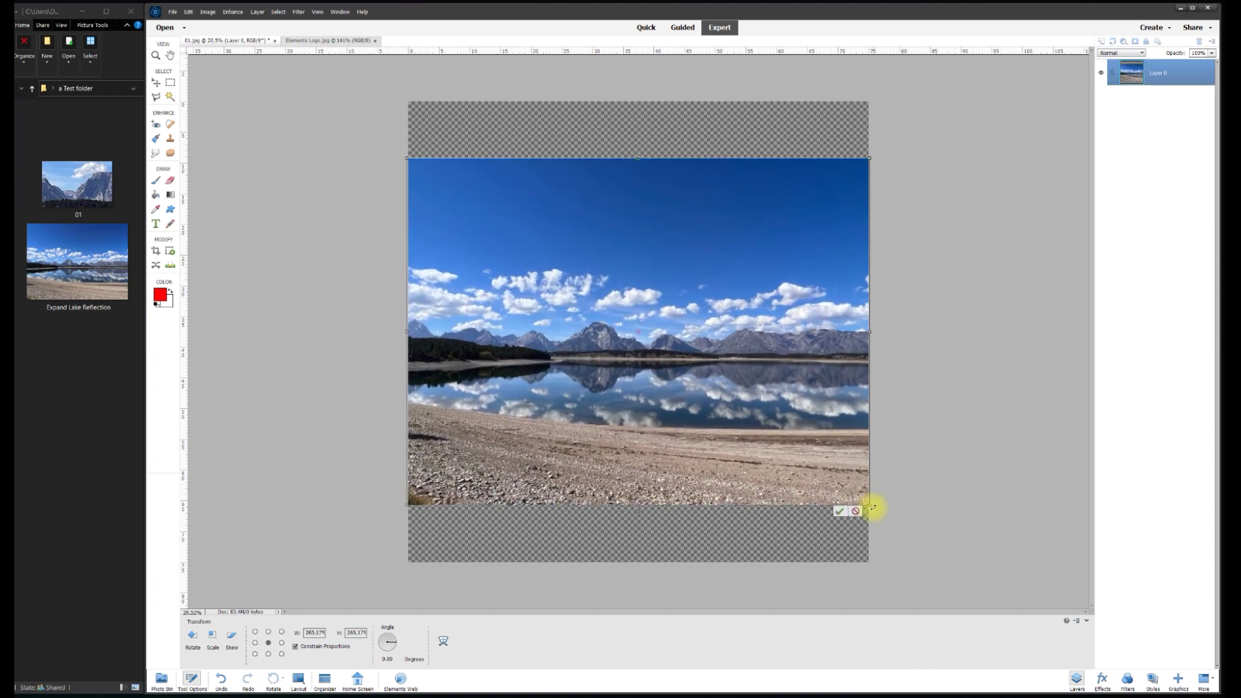
pyautogui.click(838, 512)
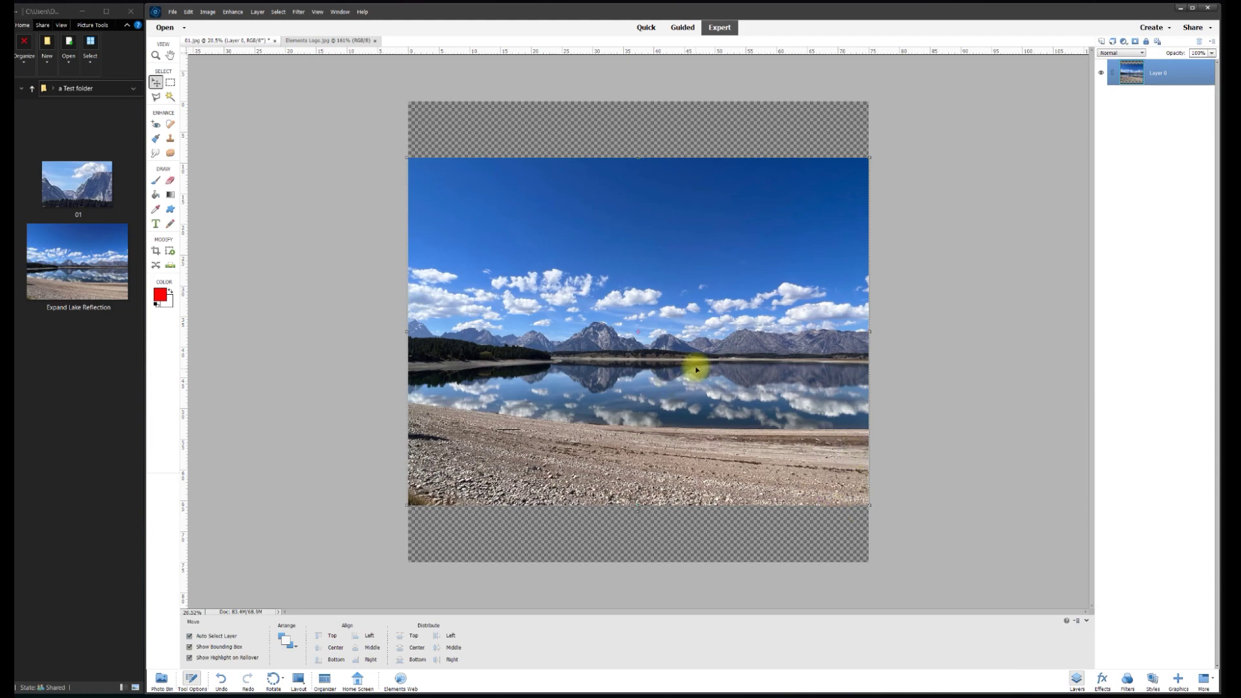
# - Crop the enlarged photo around the central peaks and cloud, zoom in, and open Save As
pyautogui.scroll(3, 678, 356)
pyautogui.scroll(2, 678, 357)
pyautogui.scroll(2, 647, 336)
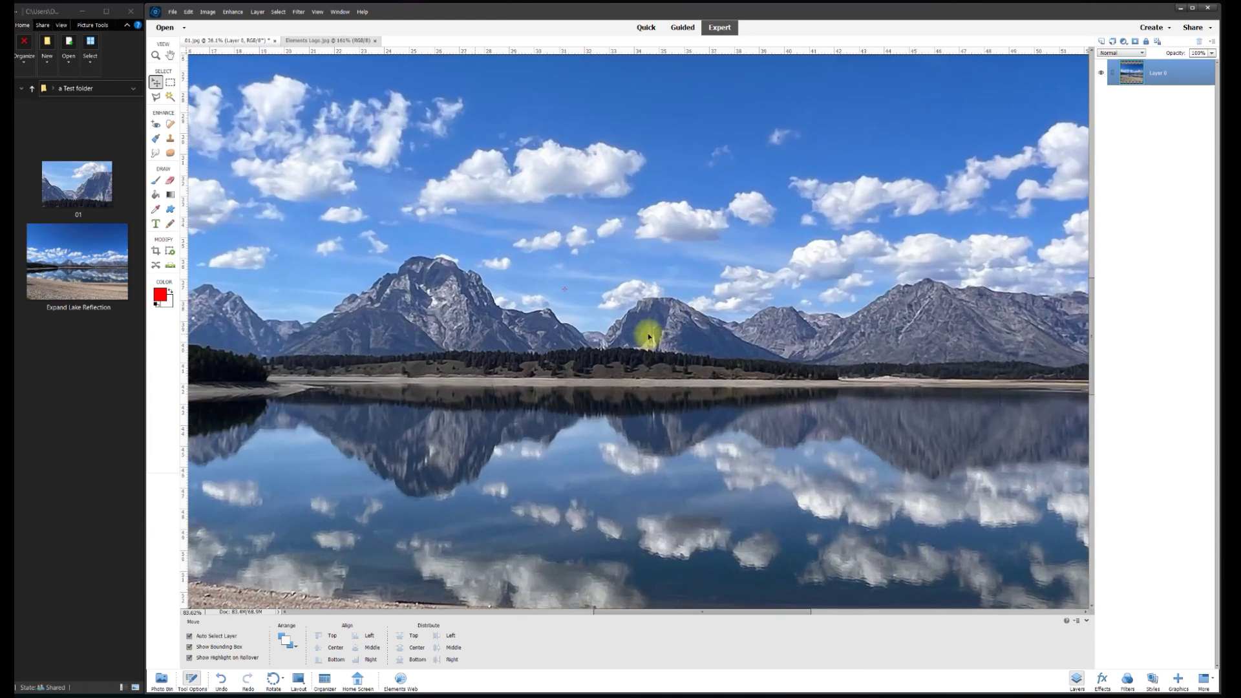
pyautogui.scroll(2, 595, 319)
pyautogui.scroll(2, 581, 314)
pyautogui.scroll(1, 580, 314)
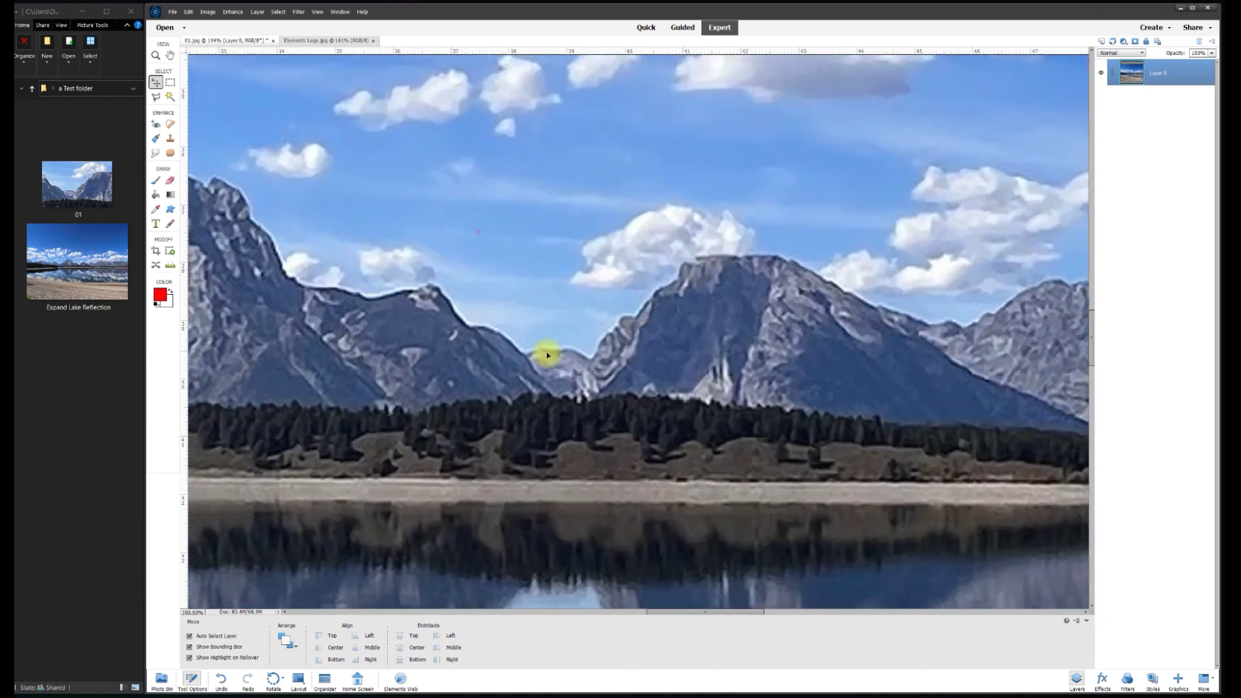
pyautogui.scroll(1, 547, 352)
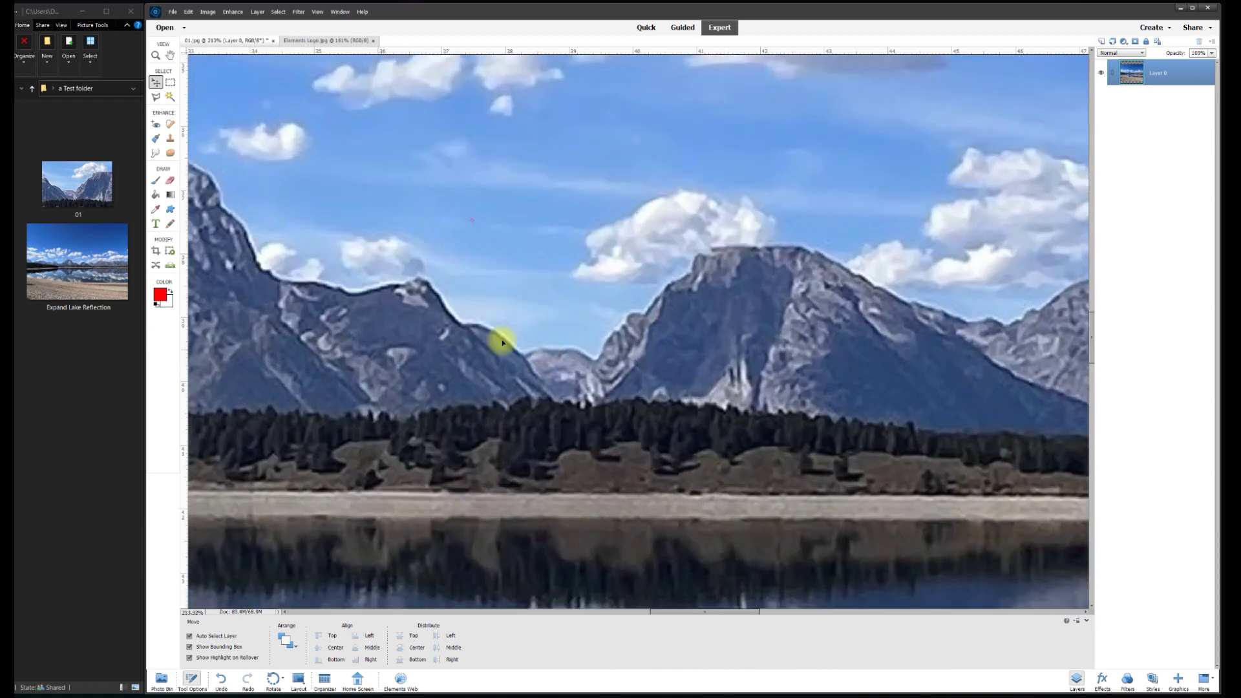
pyautogui.click(156, 252)
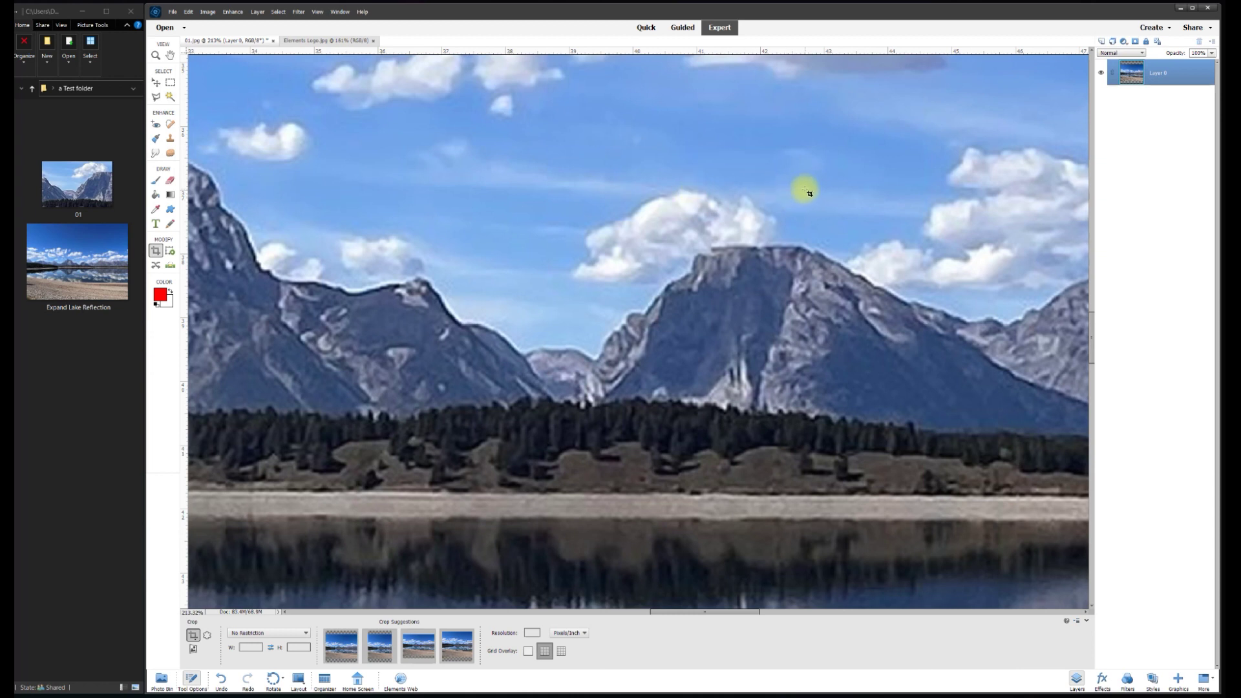
pyautogui.moveTo(800, 194)
pyautogui.mouseDown()
pyautogui.moveTo(531, 456)
pyautogui.moveTo(411, 445)
pyautogui.mouseUp()
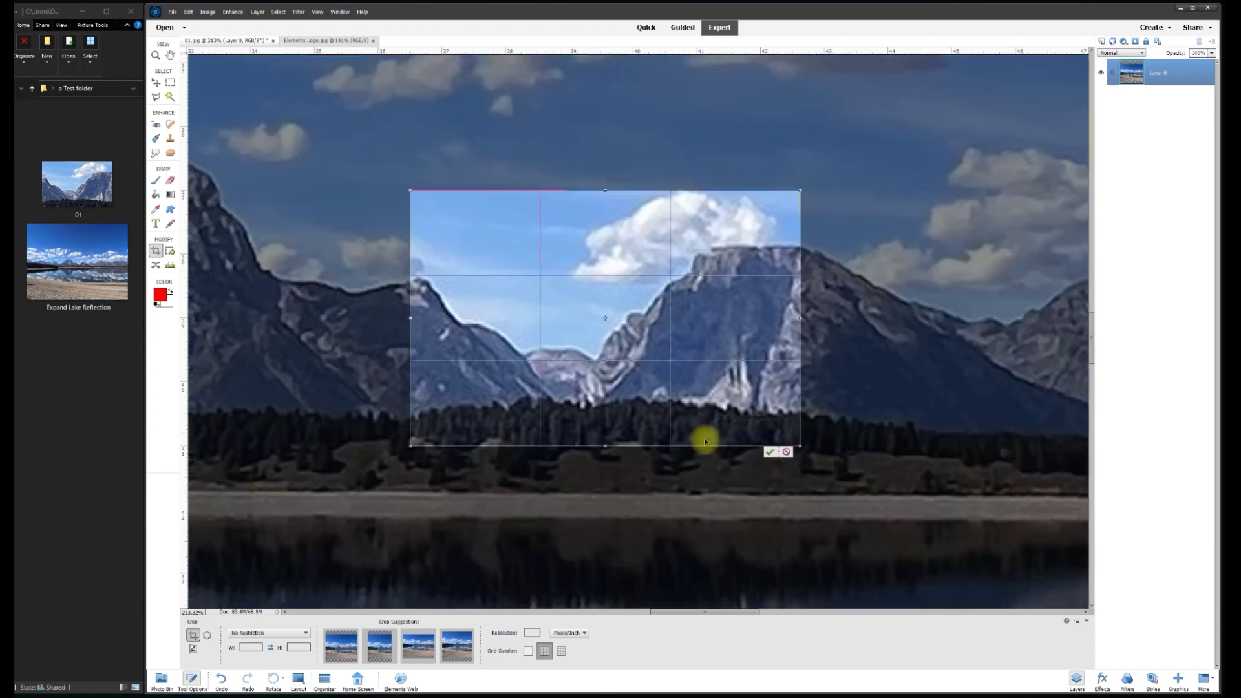
pyautogui.click(771, 454)
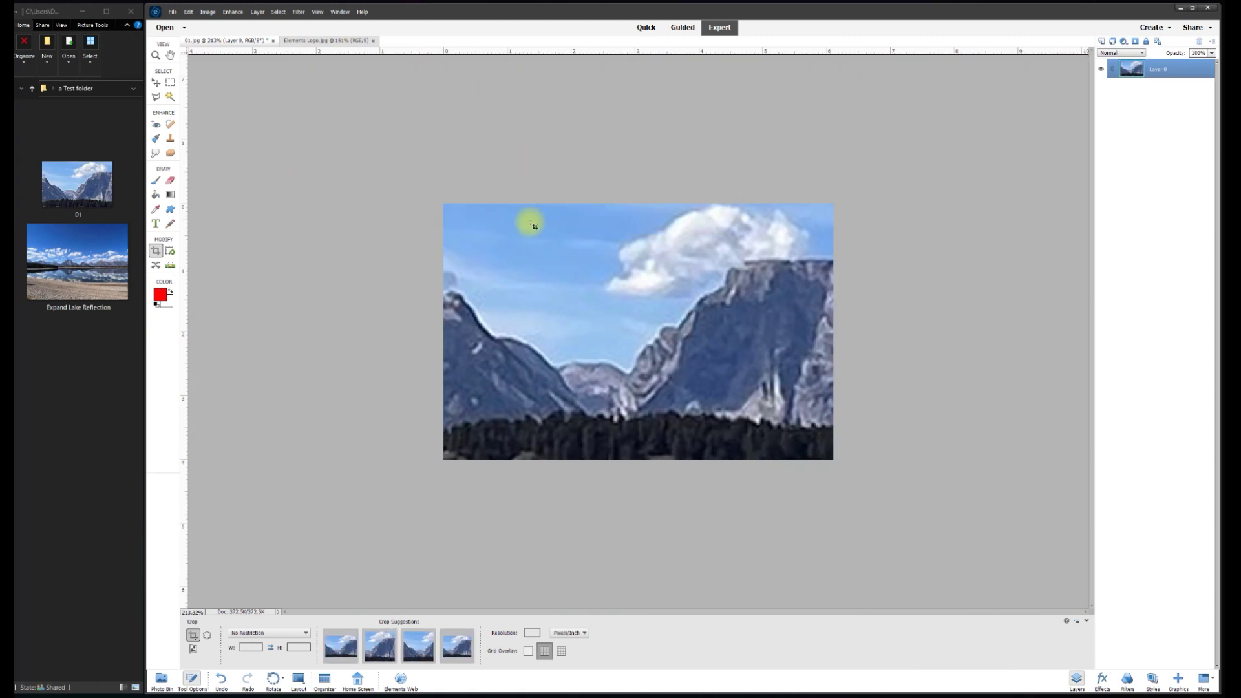
pyautogui.hotkey('ctrl', '+')
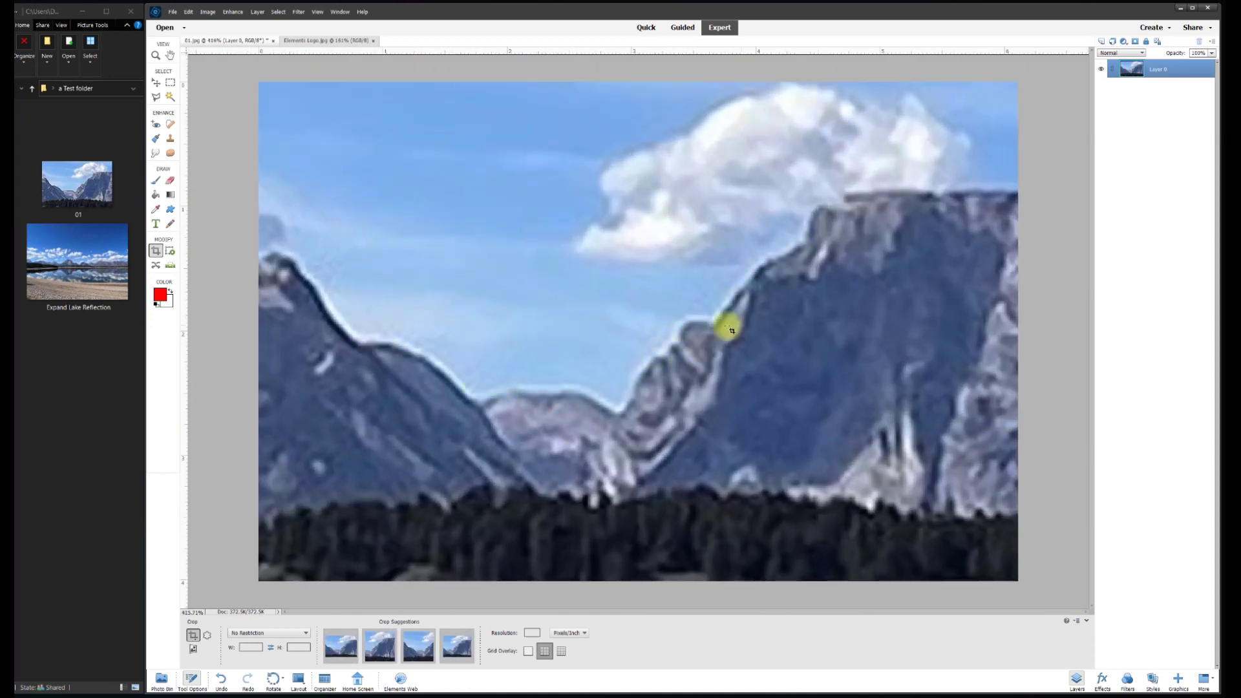
pyautogui.hotkey('ctrl', 'shift', 's')
pyautogui.click(256, 476)
# - Save the close-up as JPEG '02' beside 01, accept JPEG Options, and minimize Elements
pyautogui.click(252, 529)
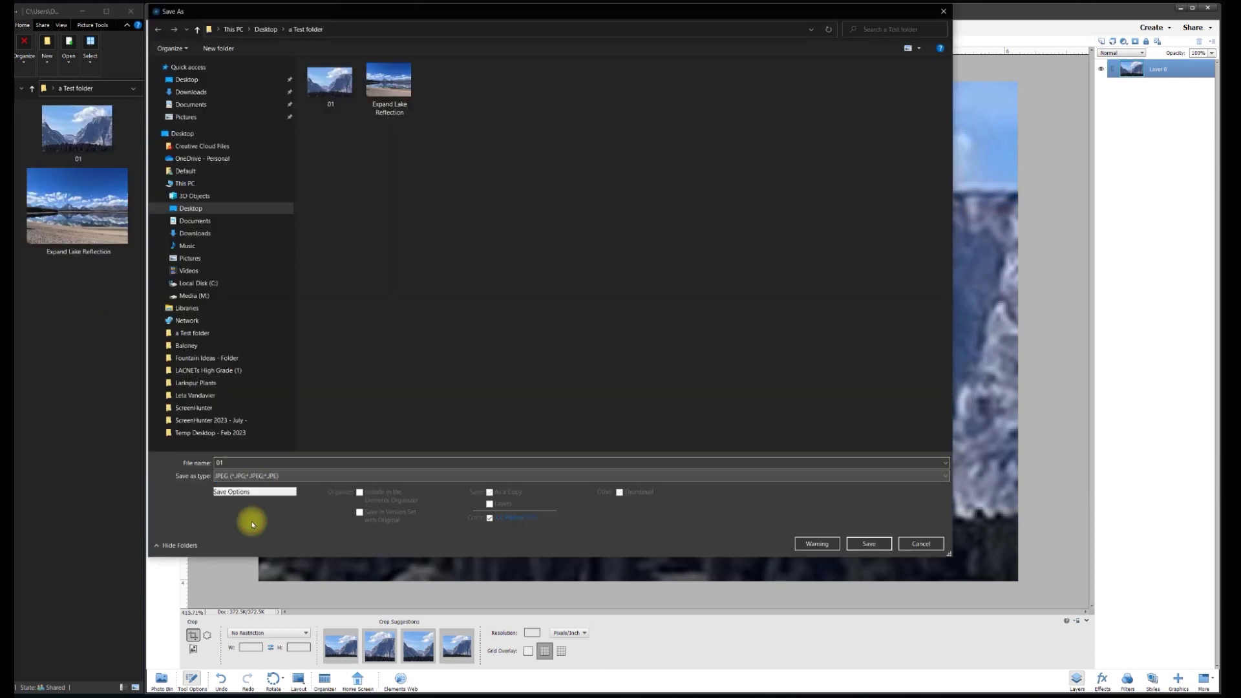
pyautogui.doubleClick(232, 462)
pyautogui.write('02')
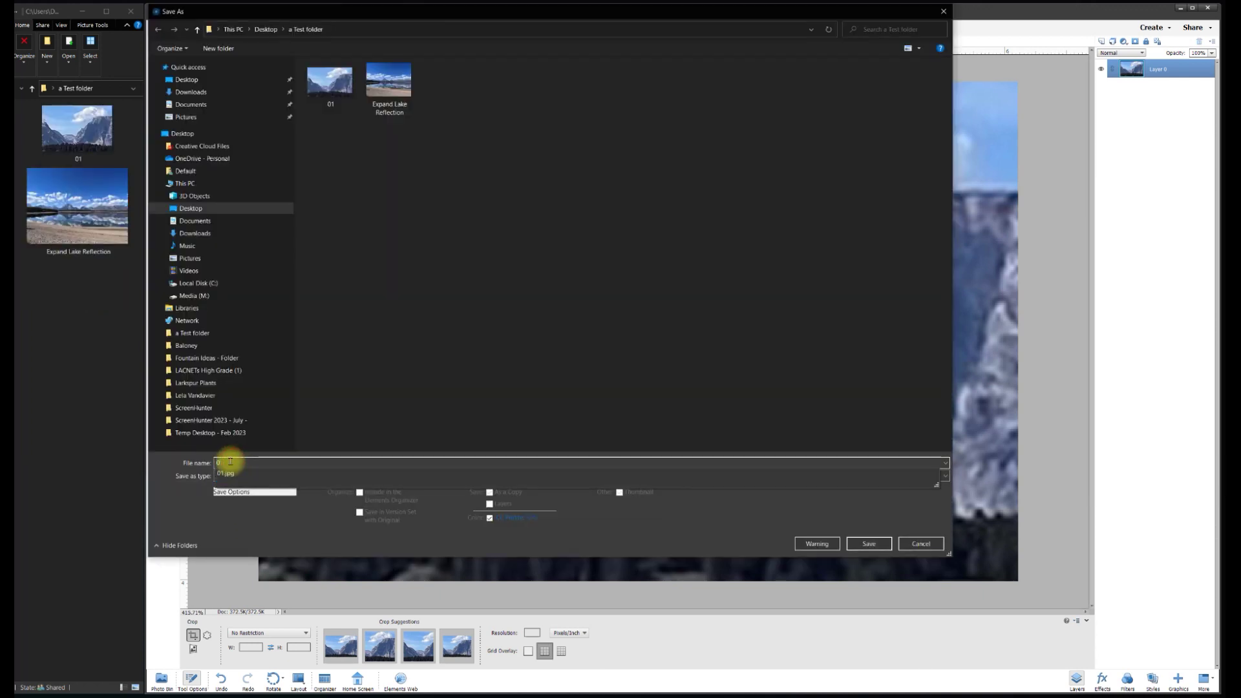
pyautogui.click(875, 545)
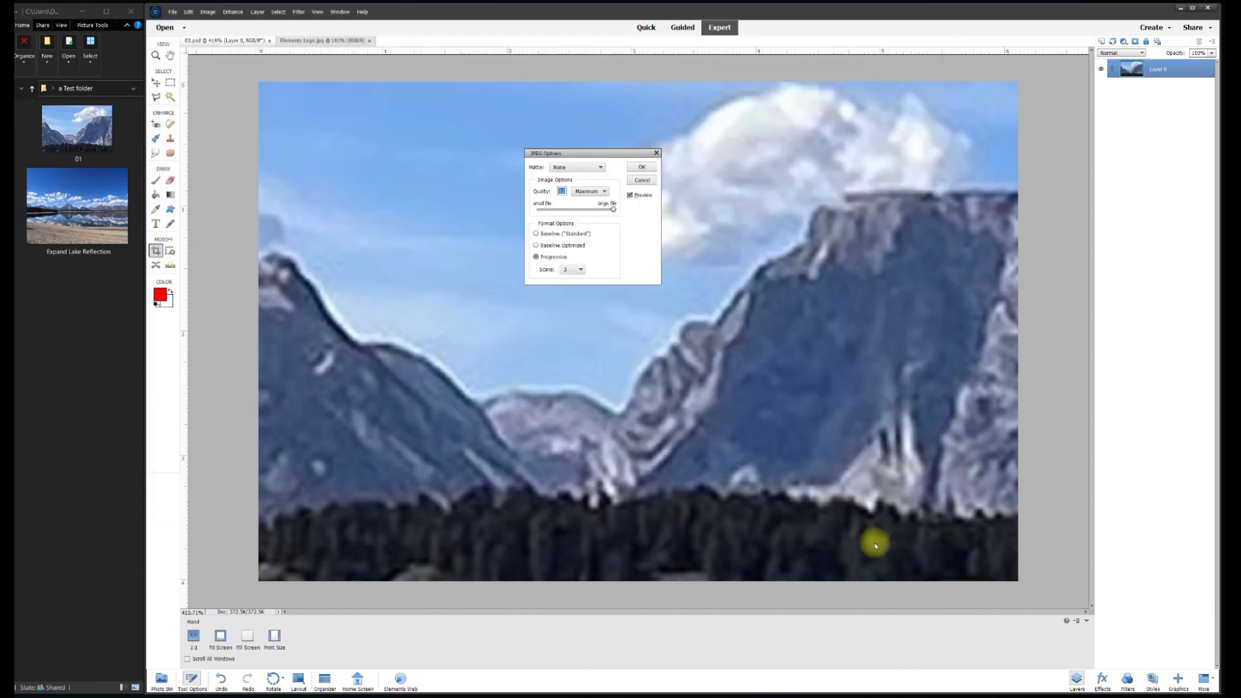
pyautogui.click(643, 170)
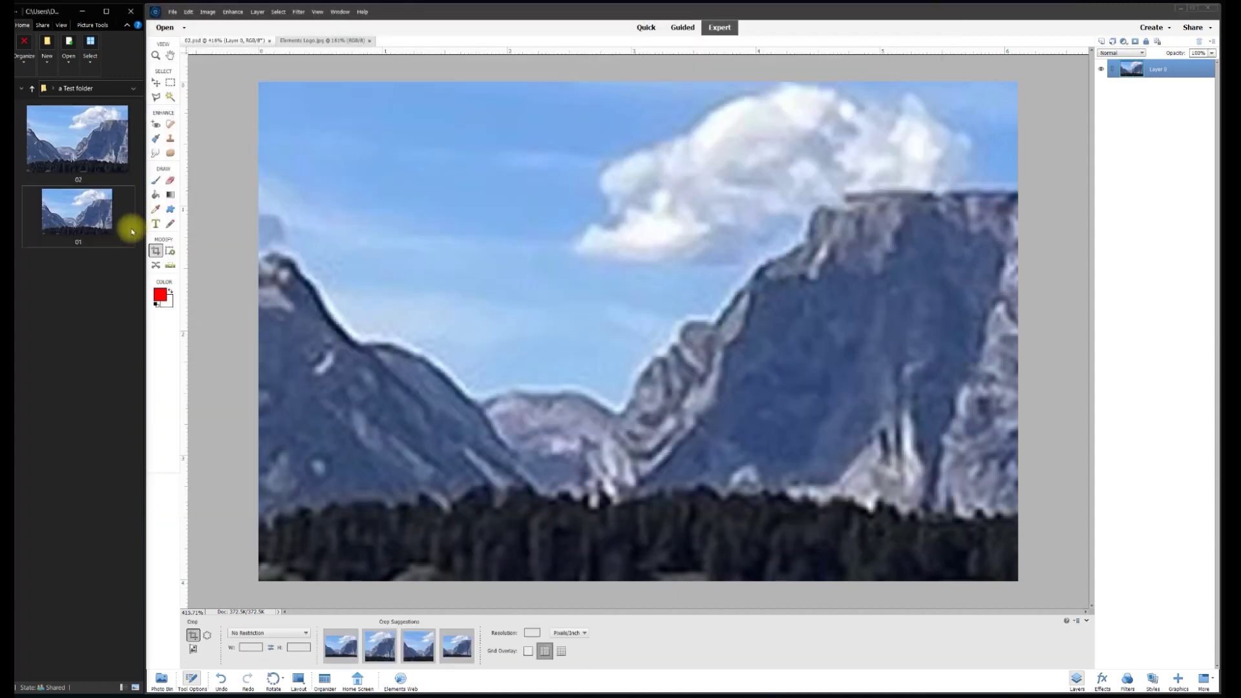
pyautogui.click(1183, 9)
# - Open 01 and 02 in Photos, zoom each in, and place the windows side by side
pyautogui.doubleClick(77, 211)
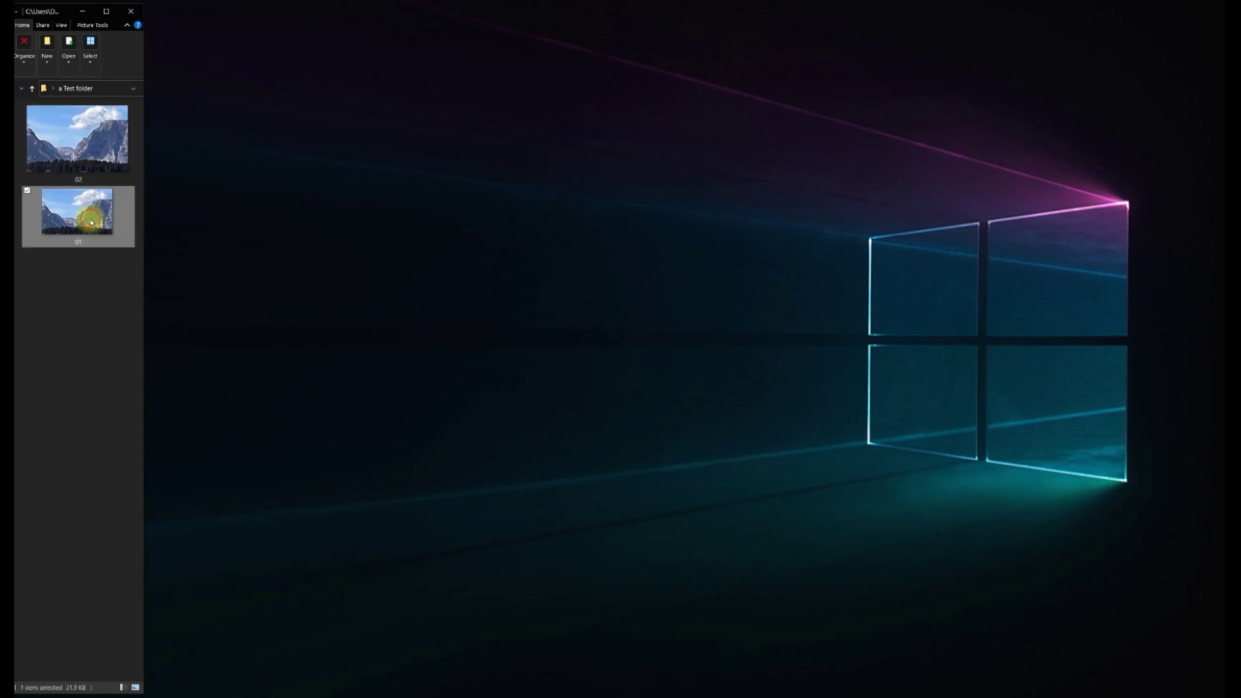
pyautogui.scroll(5, 1007, 203)
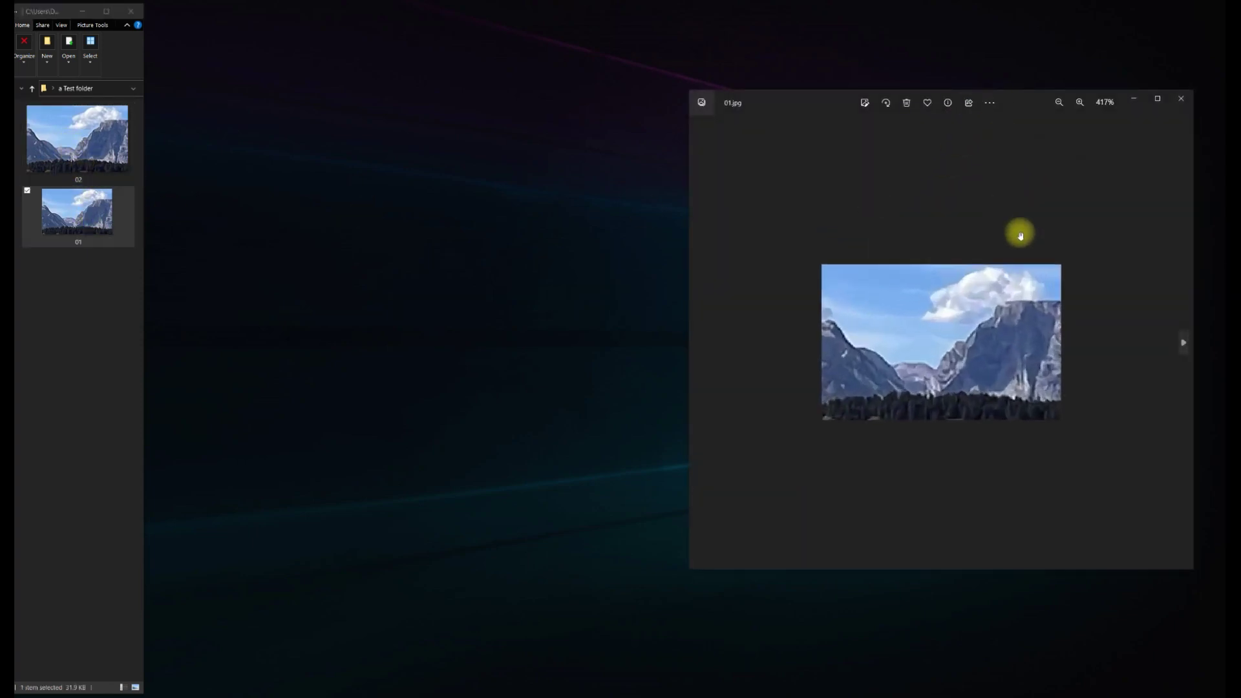
pyautogui.moveTo(831, 95); pyautogui.dragTo(284, 96)
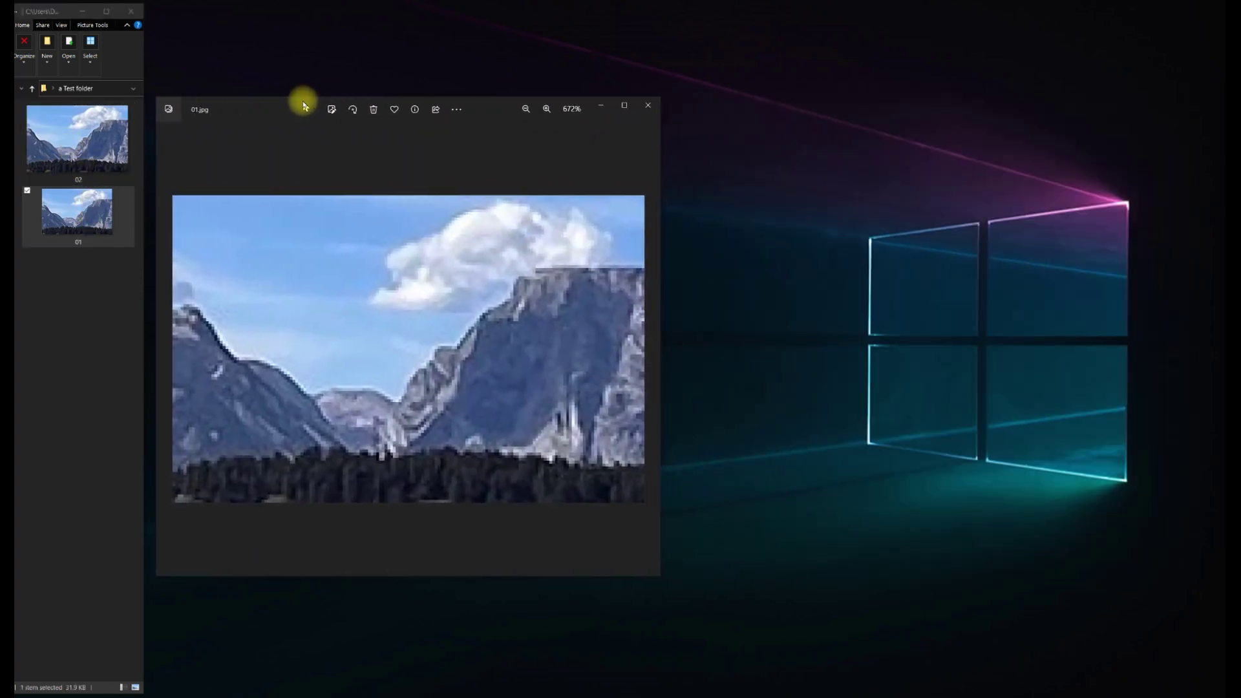
pyautogui.doubleClick(77, 129)
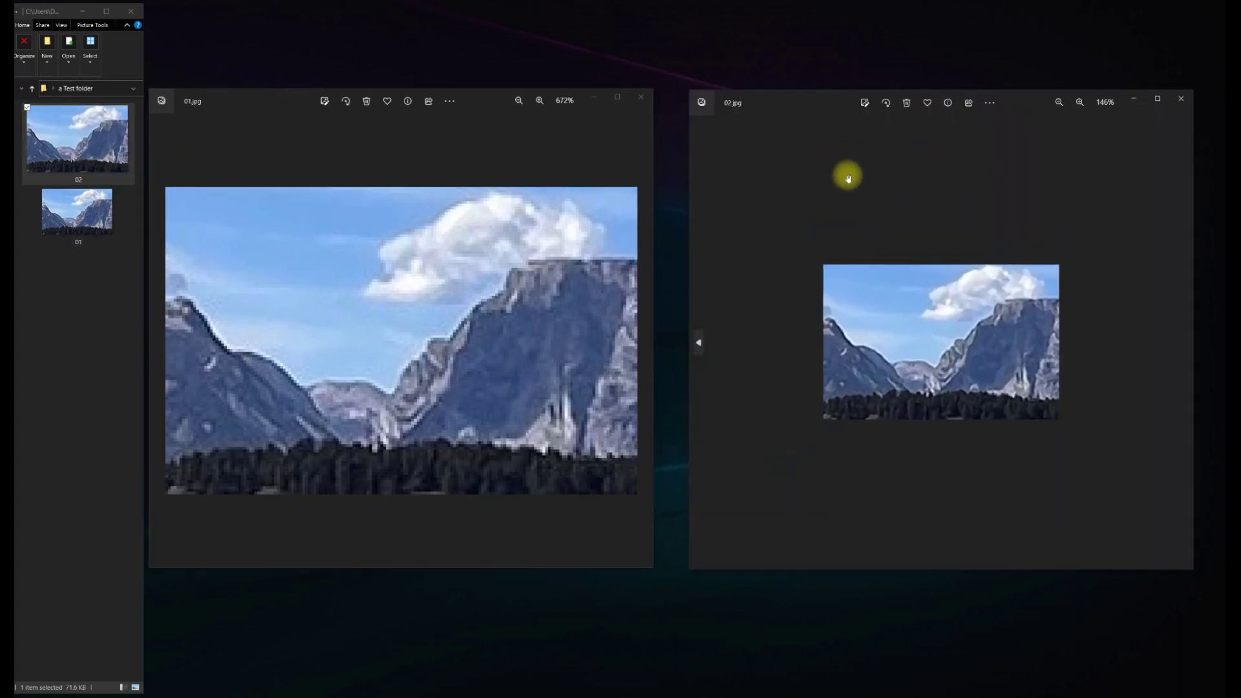
pyautogui.scroll(5, 845, 174)
pyautogui.moveTo(787, 99); pyautogui.dragTo(774, 97)
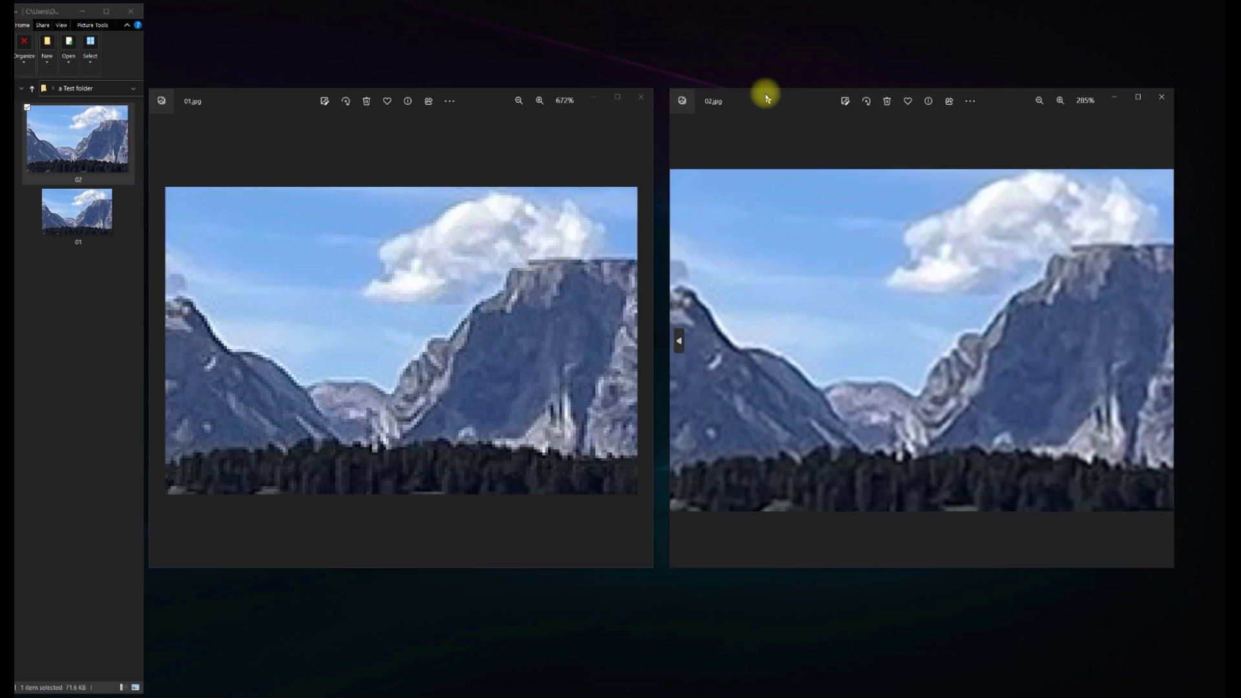